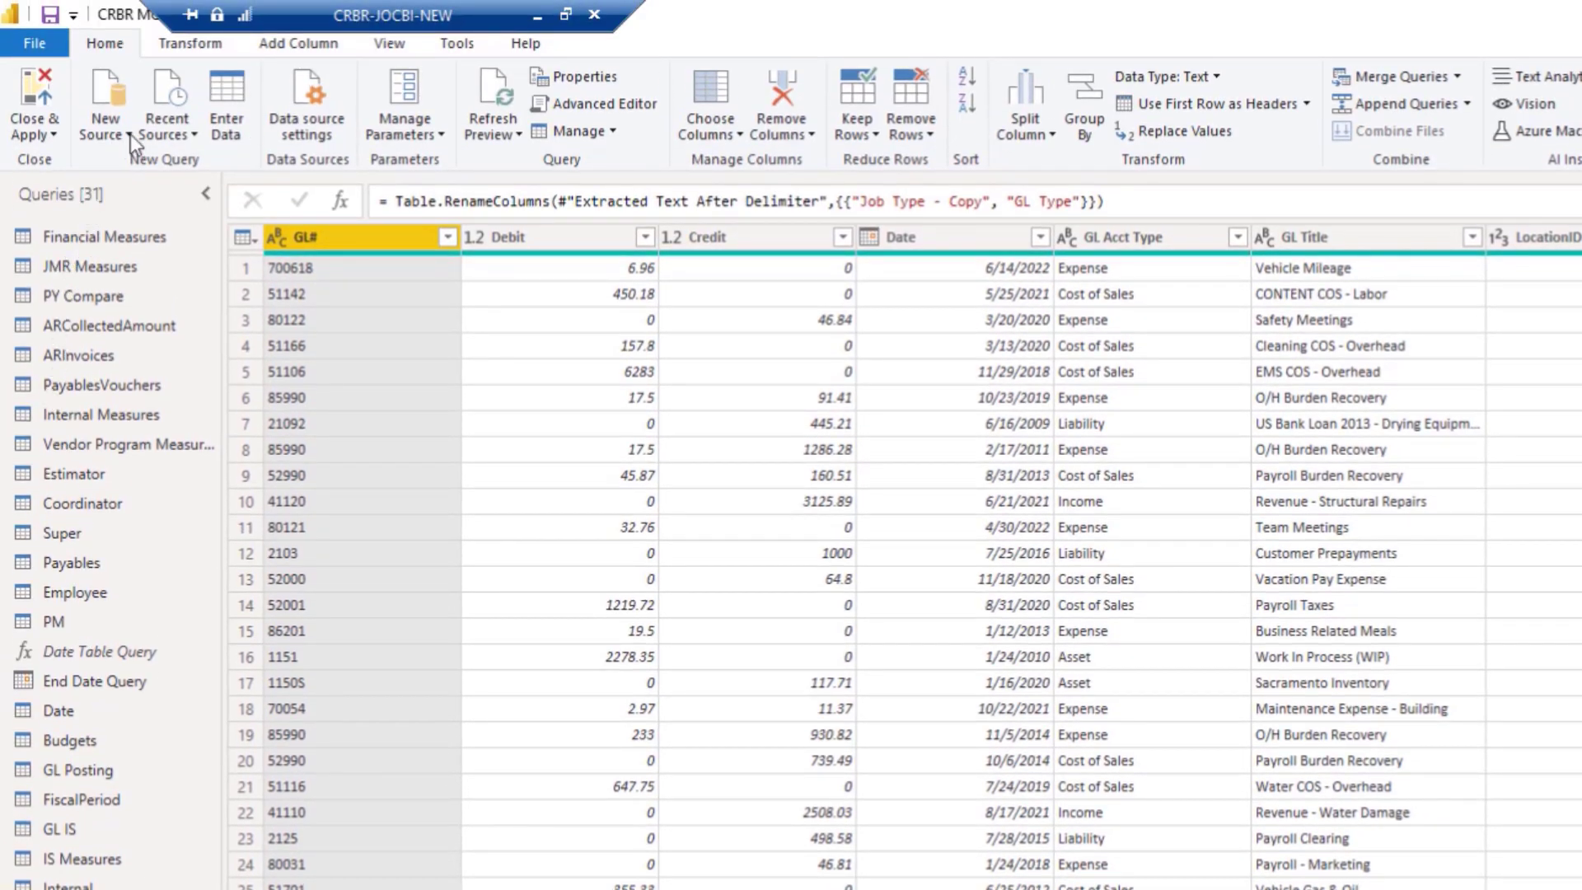
Import the JobMGMT, Log Notes and GLBalanceByDayv2 tables from the recent source CRBR.accdb as new queries
click(186, 135)
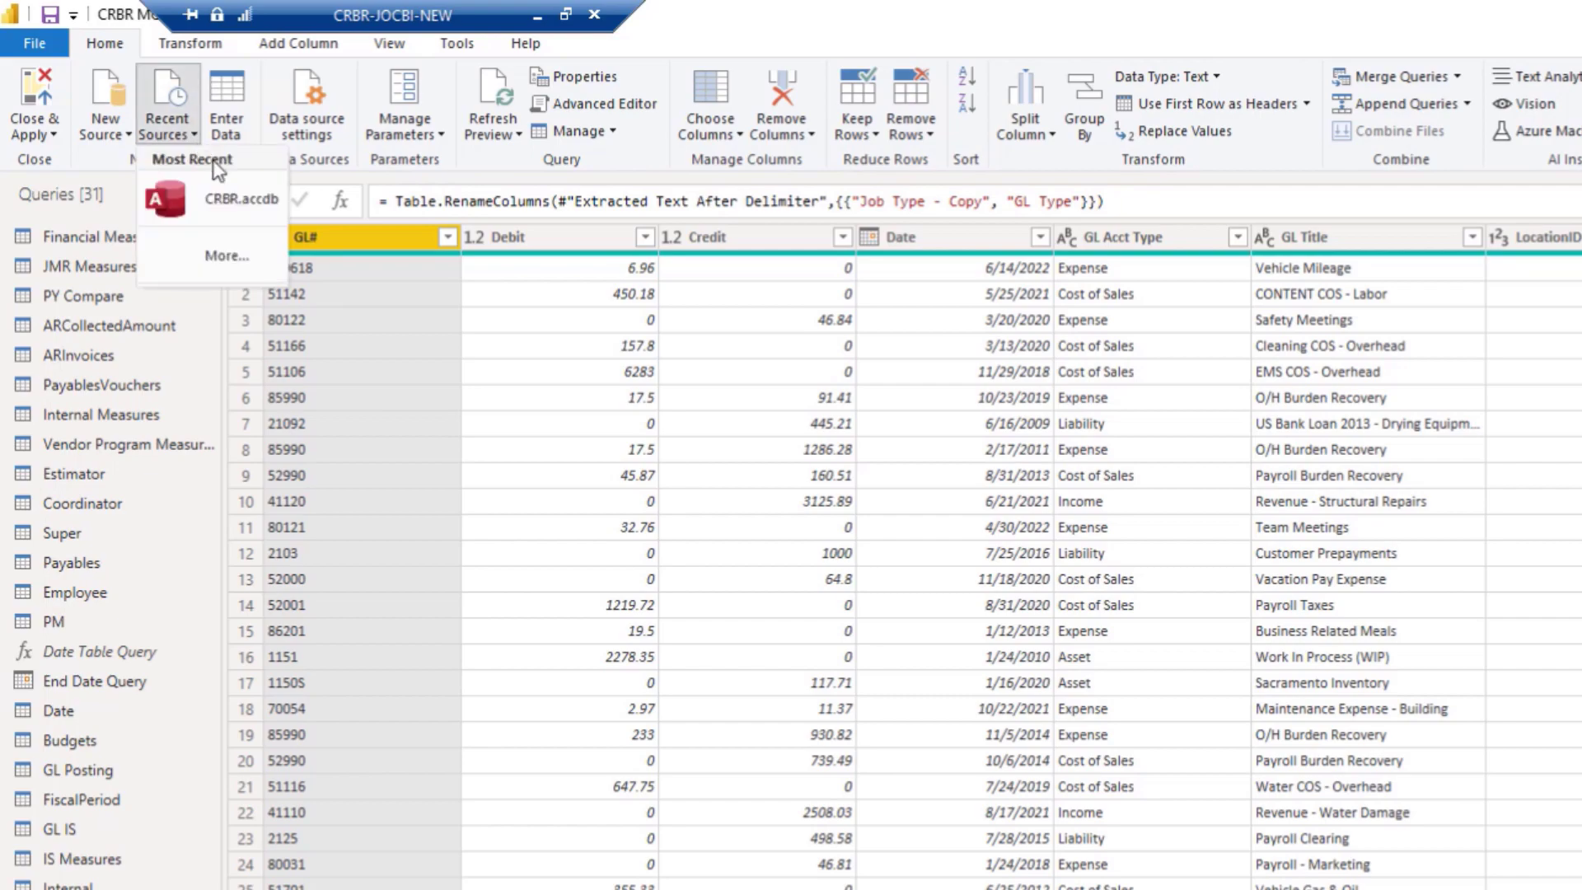
click(231, 206)
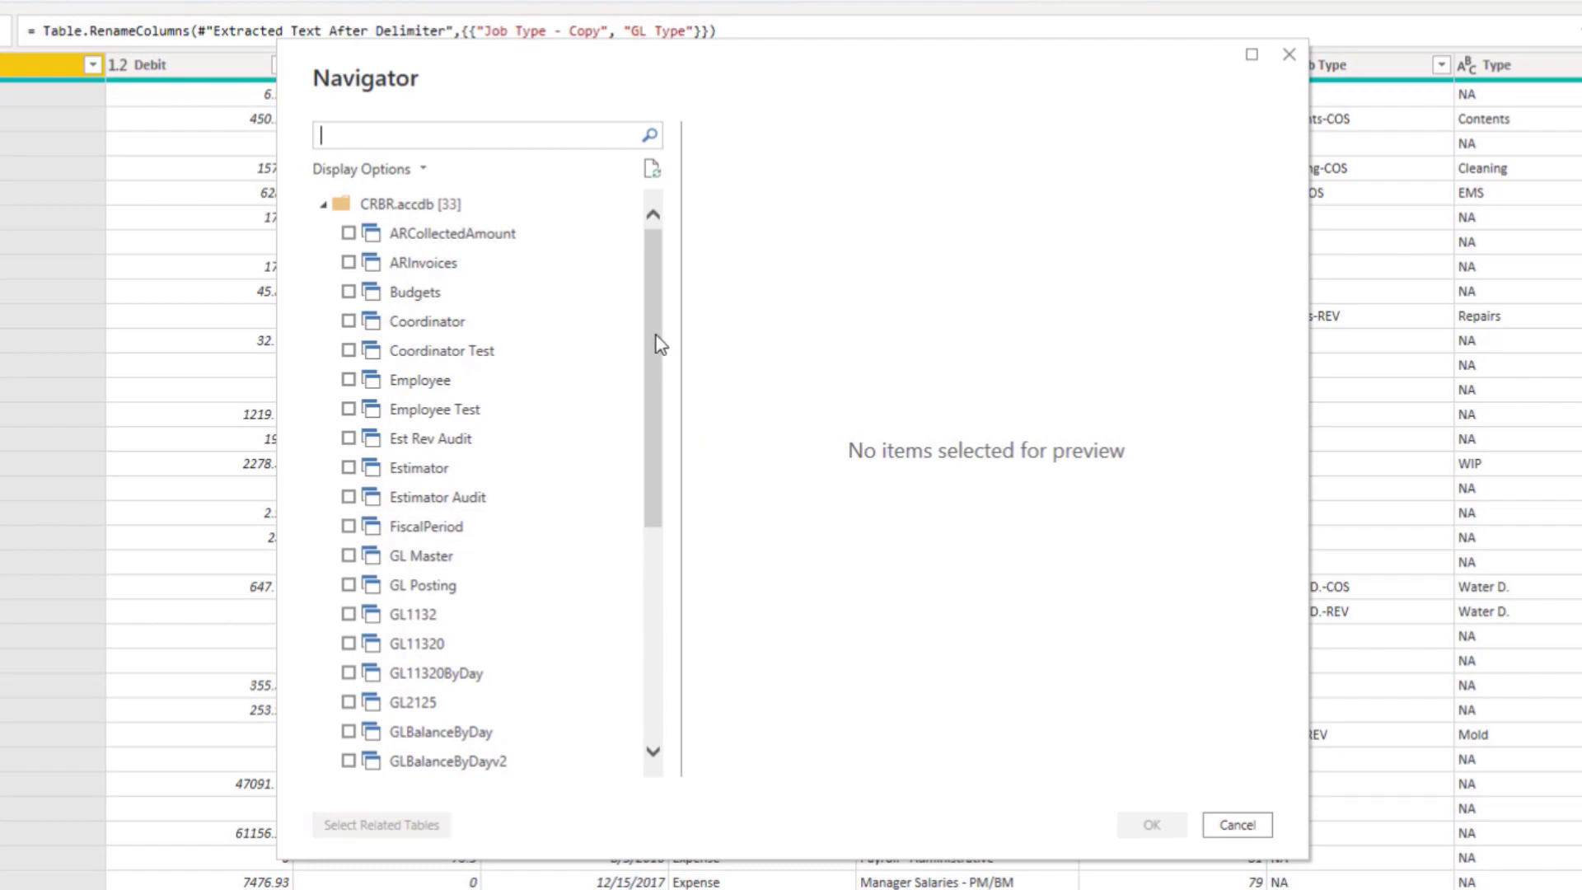
drag(649, 336, 636, 582)
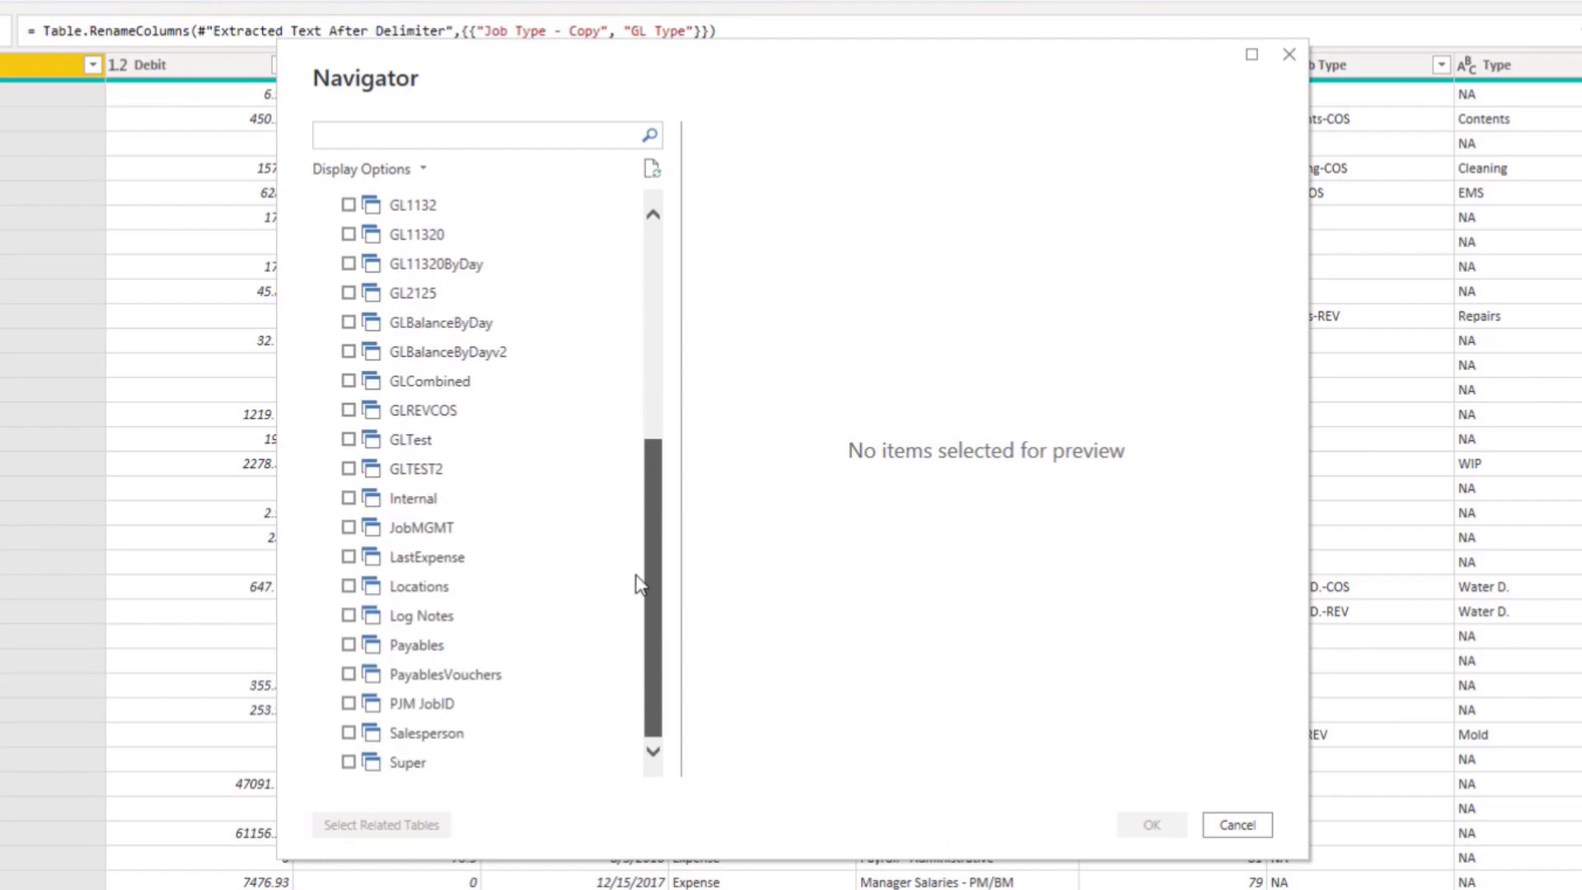
click(348, 531)
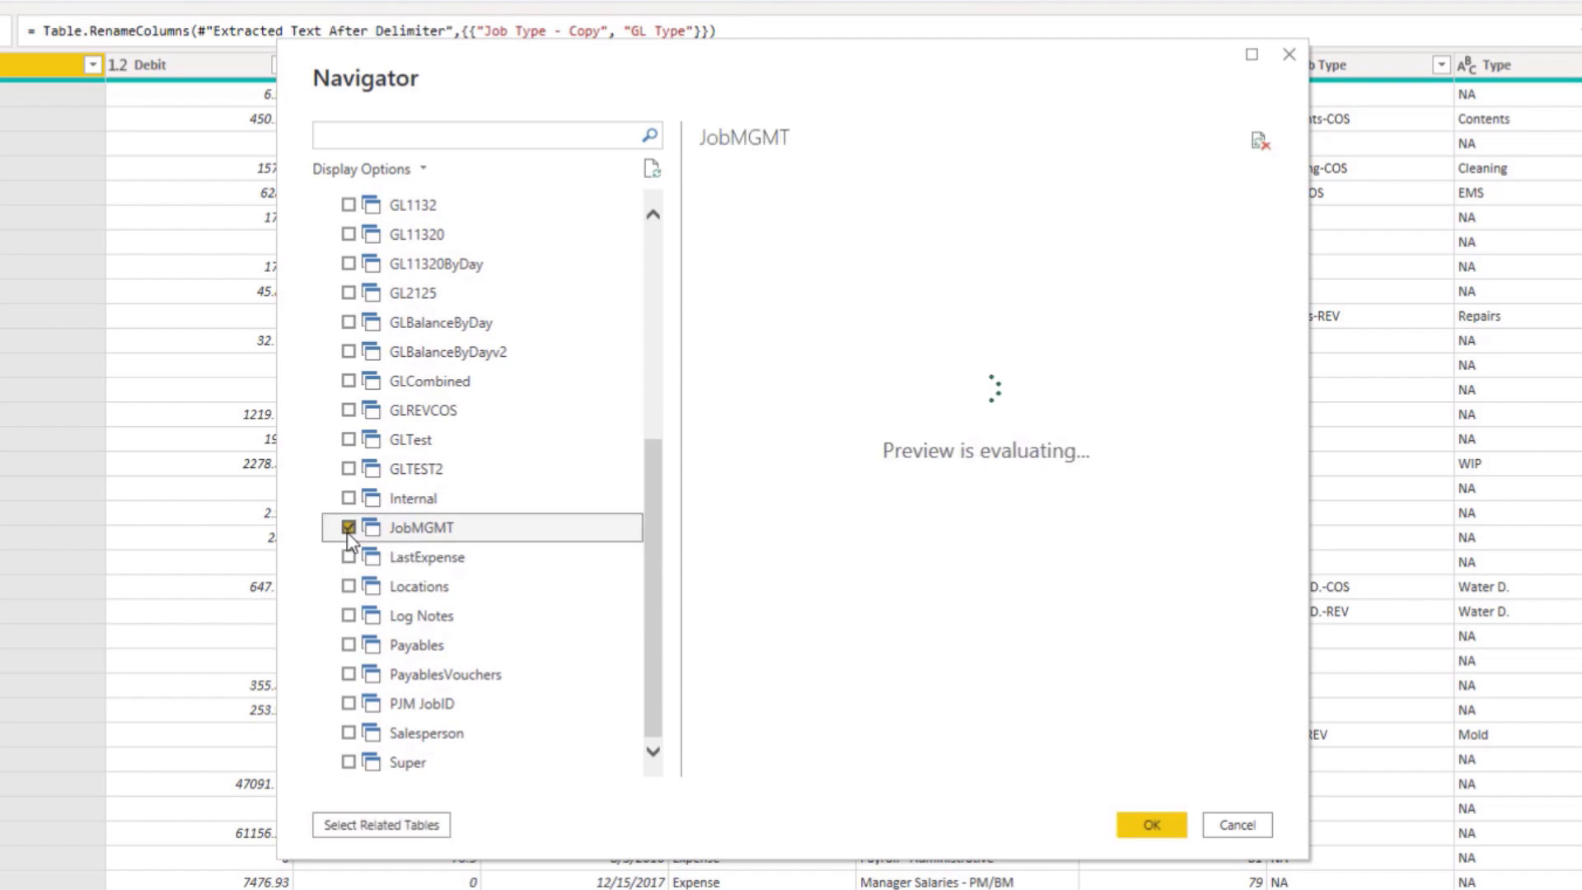
click(348, 616)
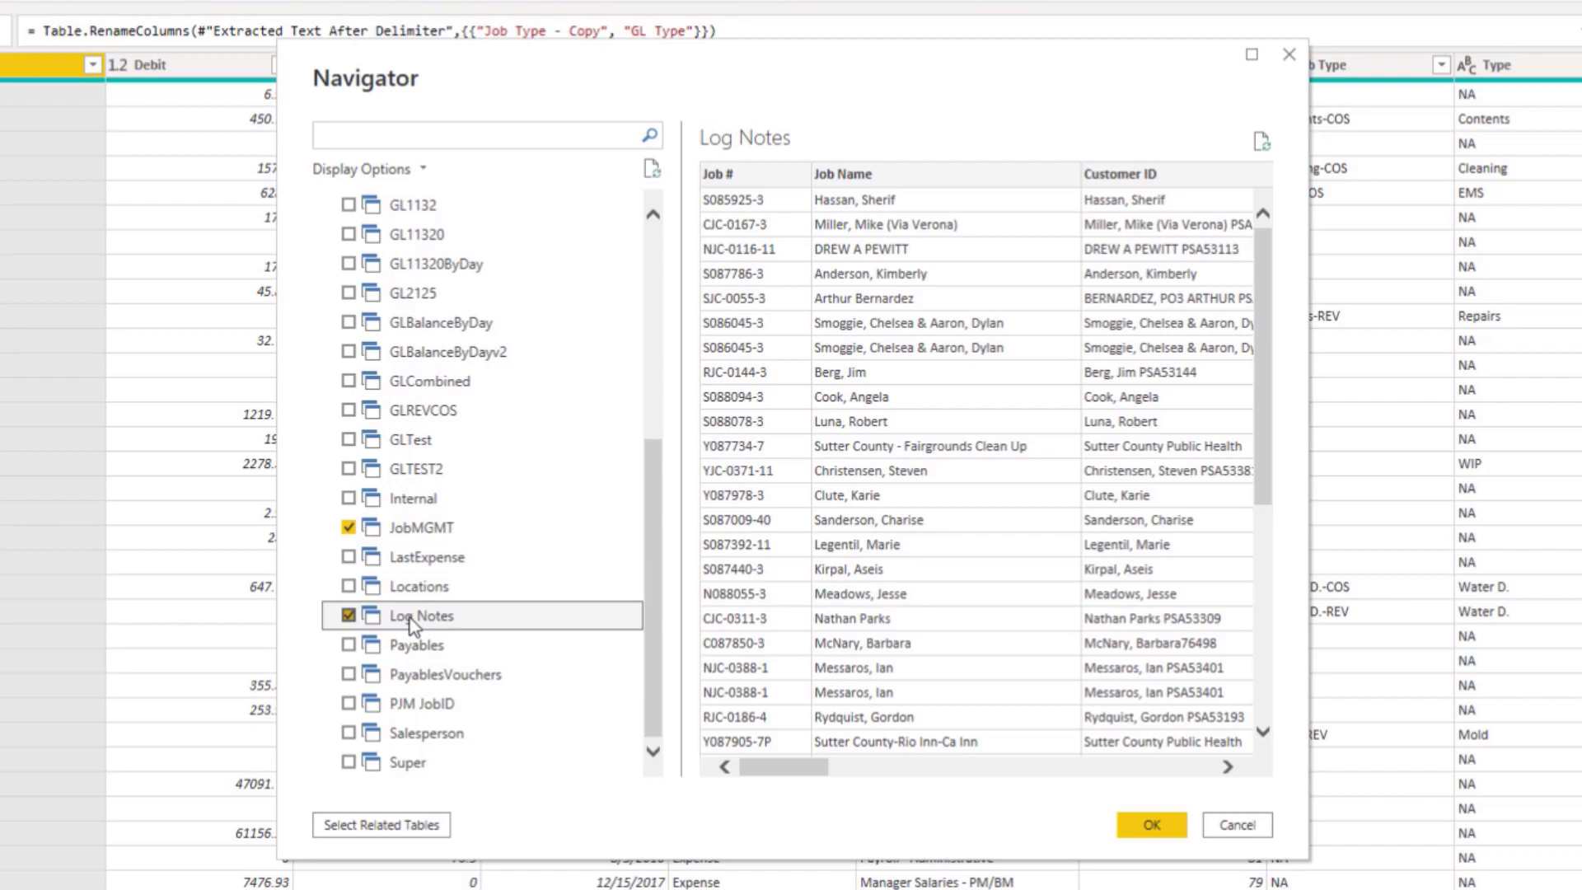
click(349, 352)
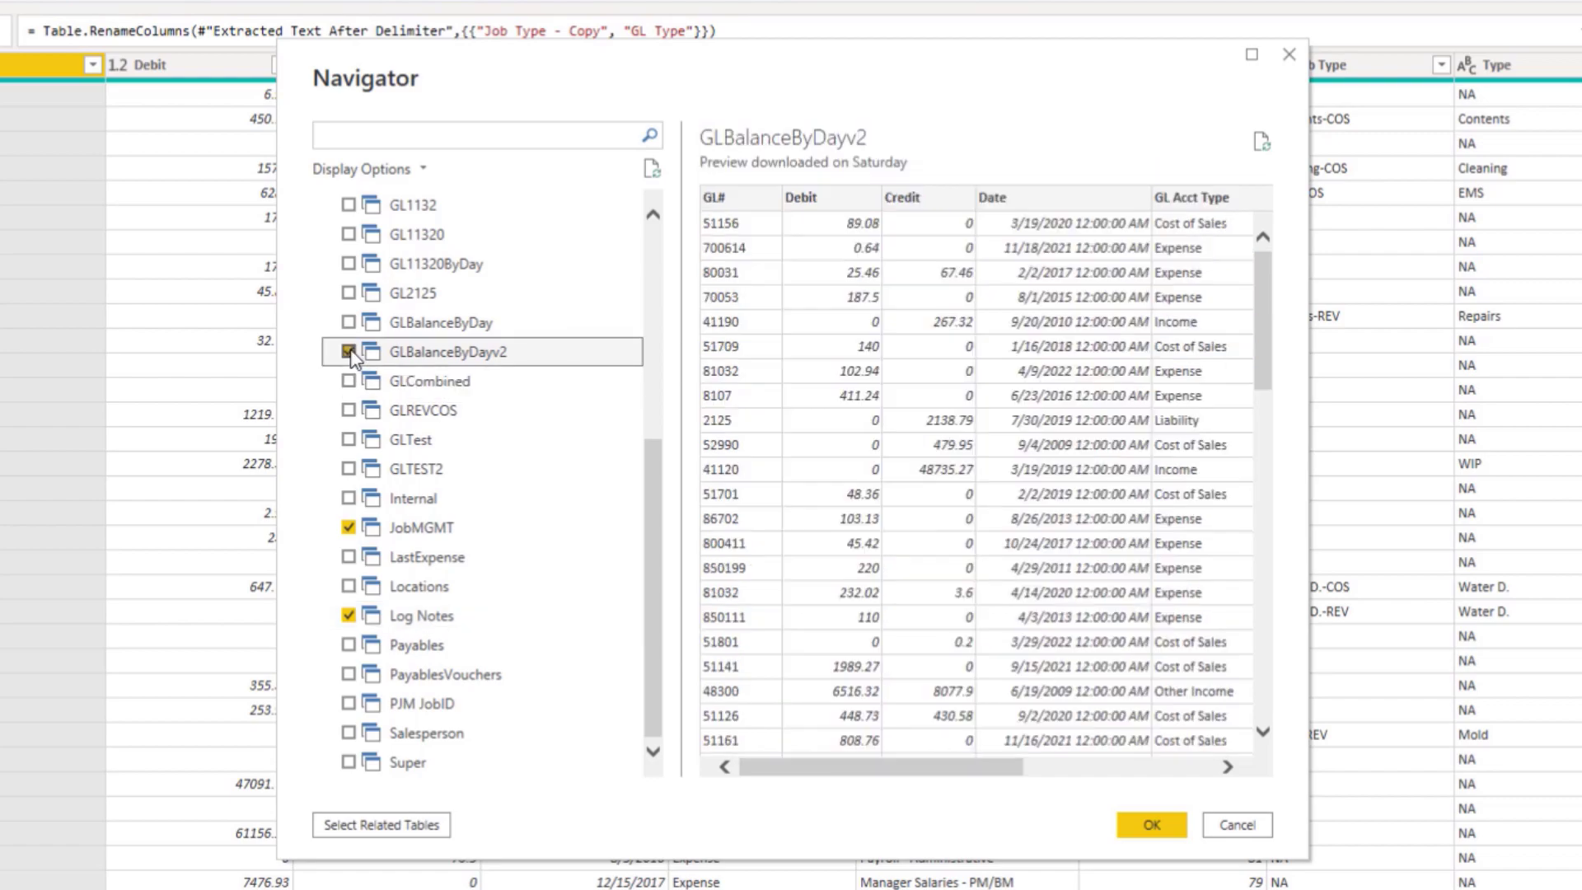
click(1152, 827)
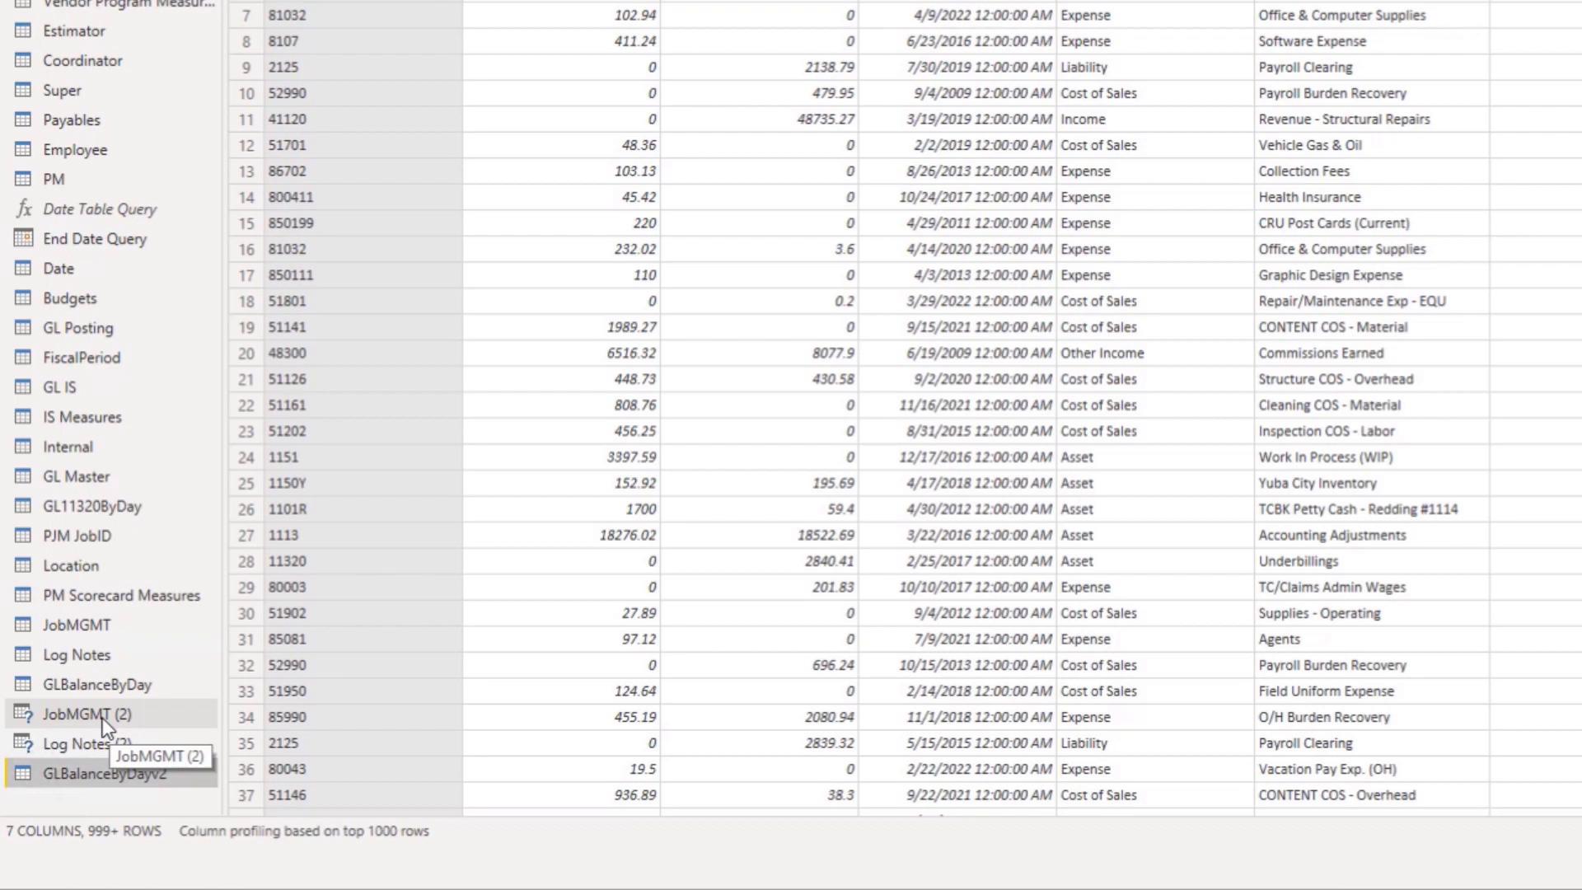
Rename the newly imported JobMGMT (2) query to JobMGMT Raw
click(102, 717)
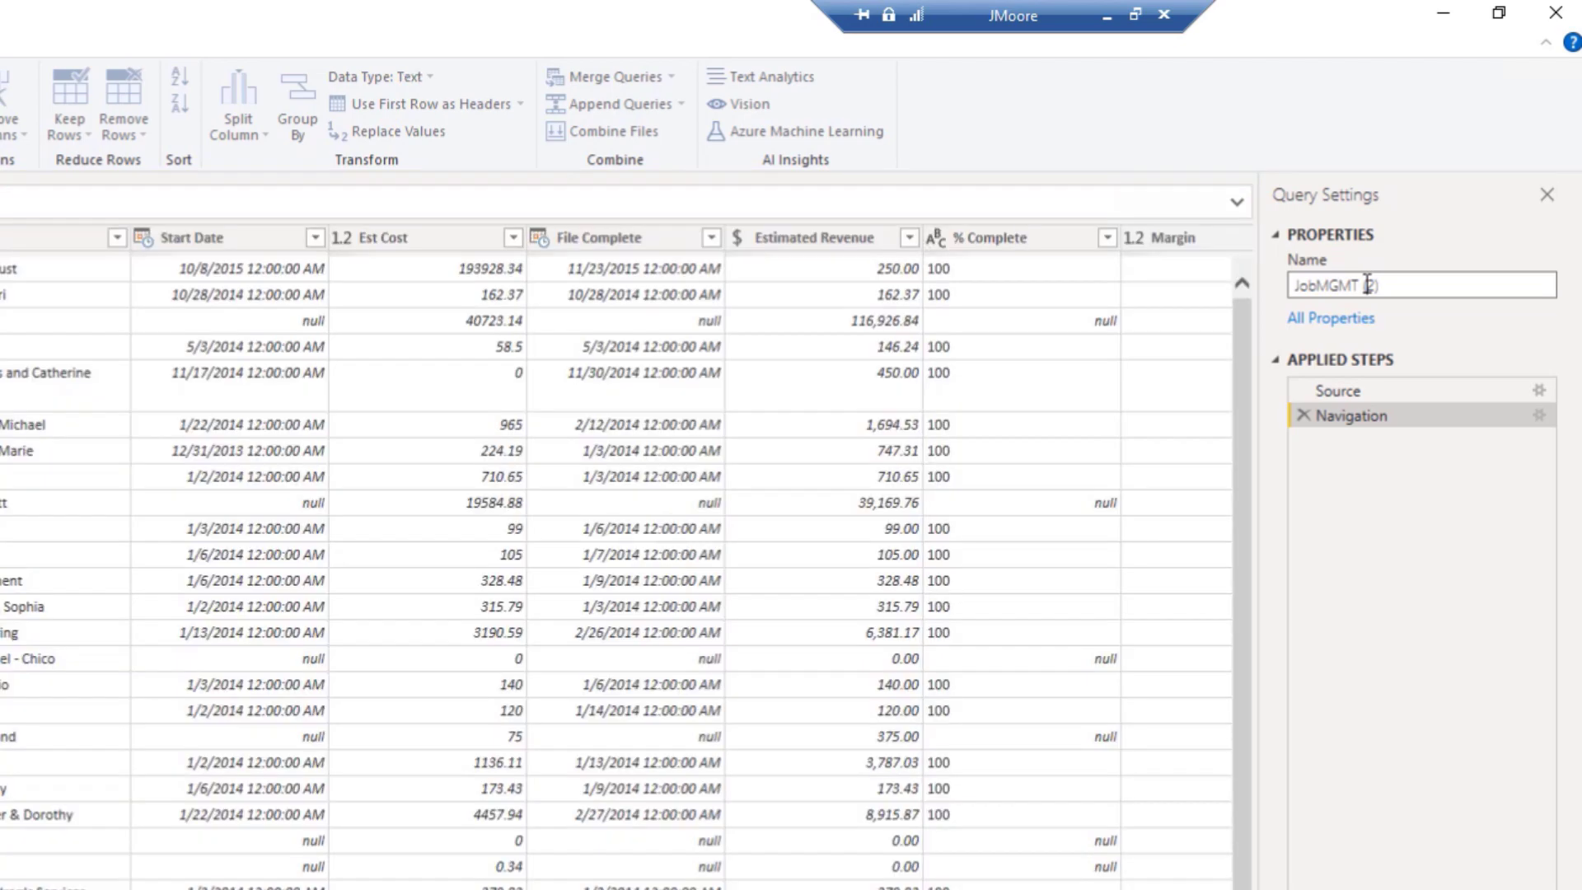
drag(1365, 285, 1392, 292)
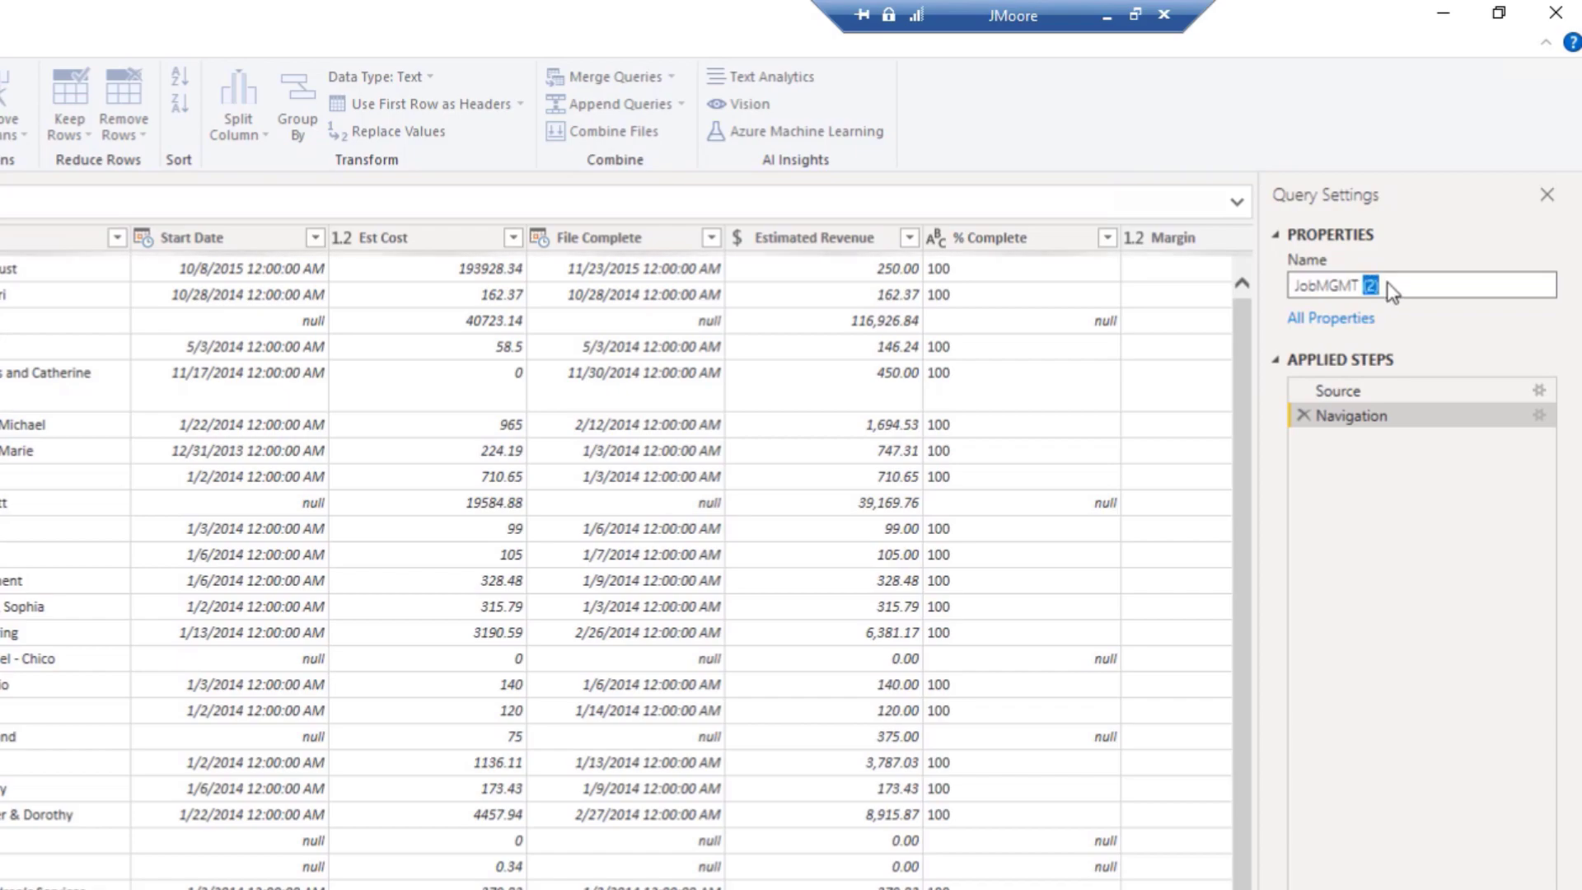
text(Raw)
key(Return)
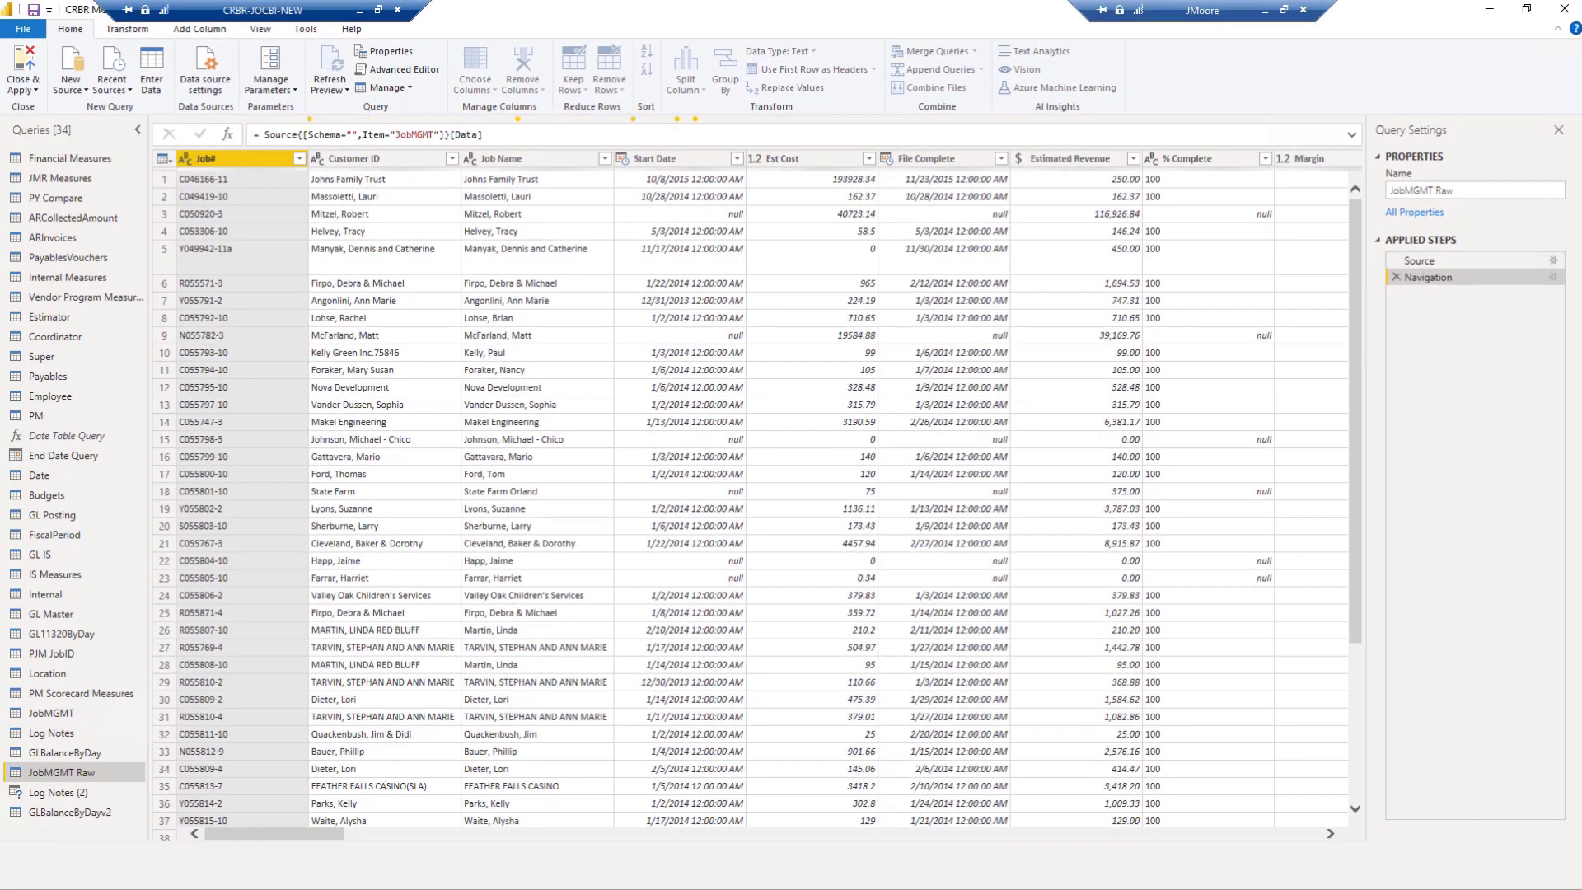
Rename the Log Notes (2) query to Log Notes Raw and the GLBalanceByDayv2 query to GLBalanceByDay Raw
click(64, 795)
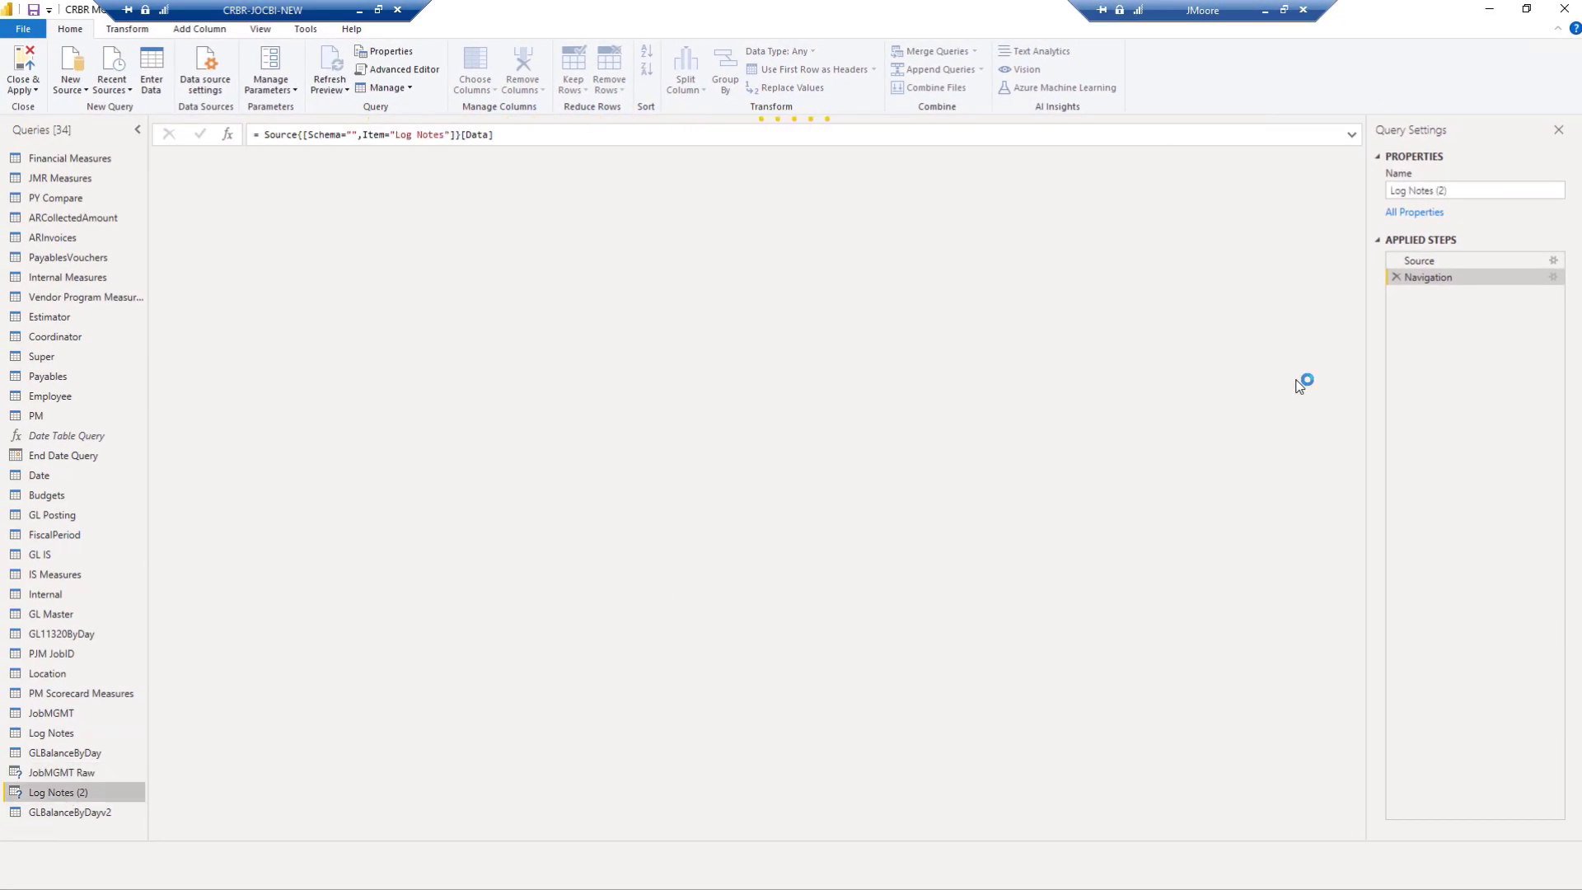
click(1448, 191)
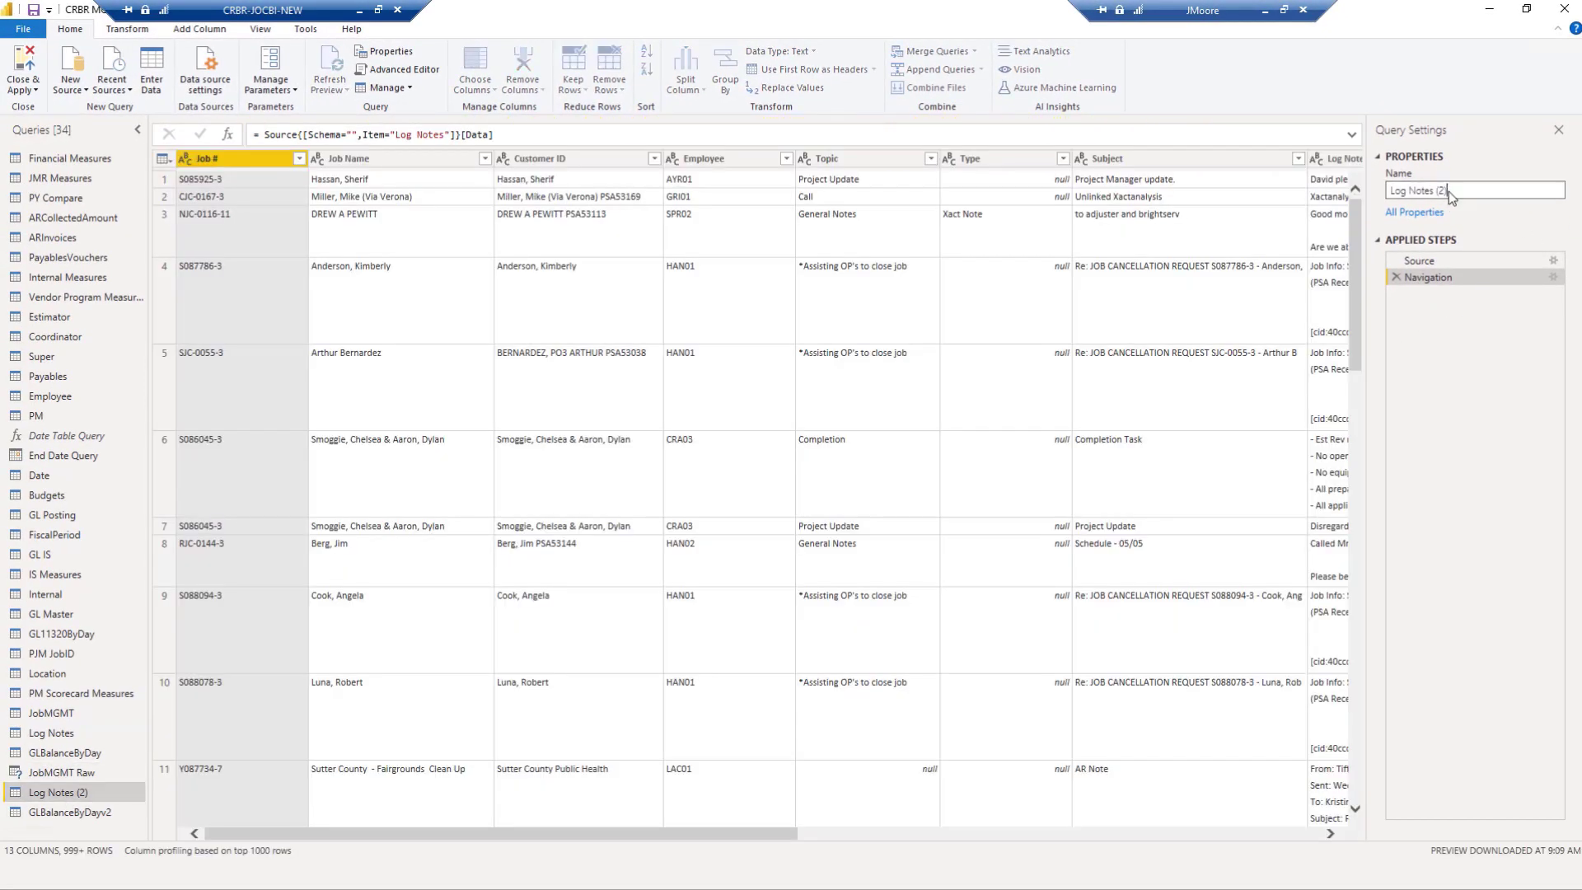
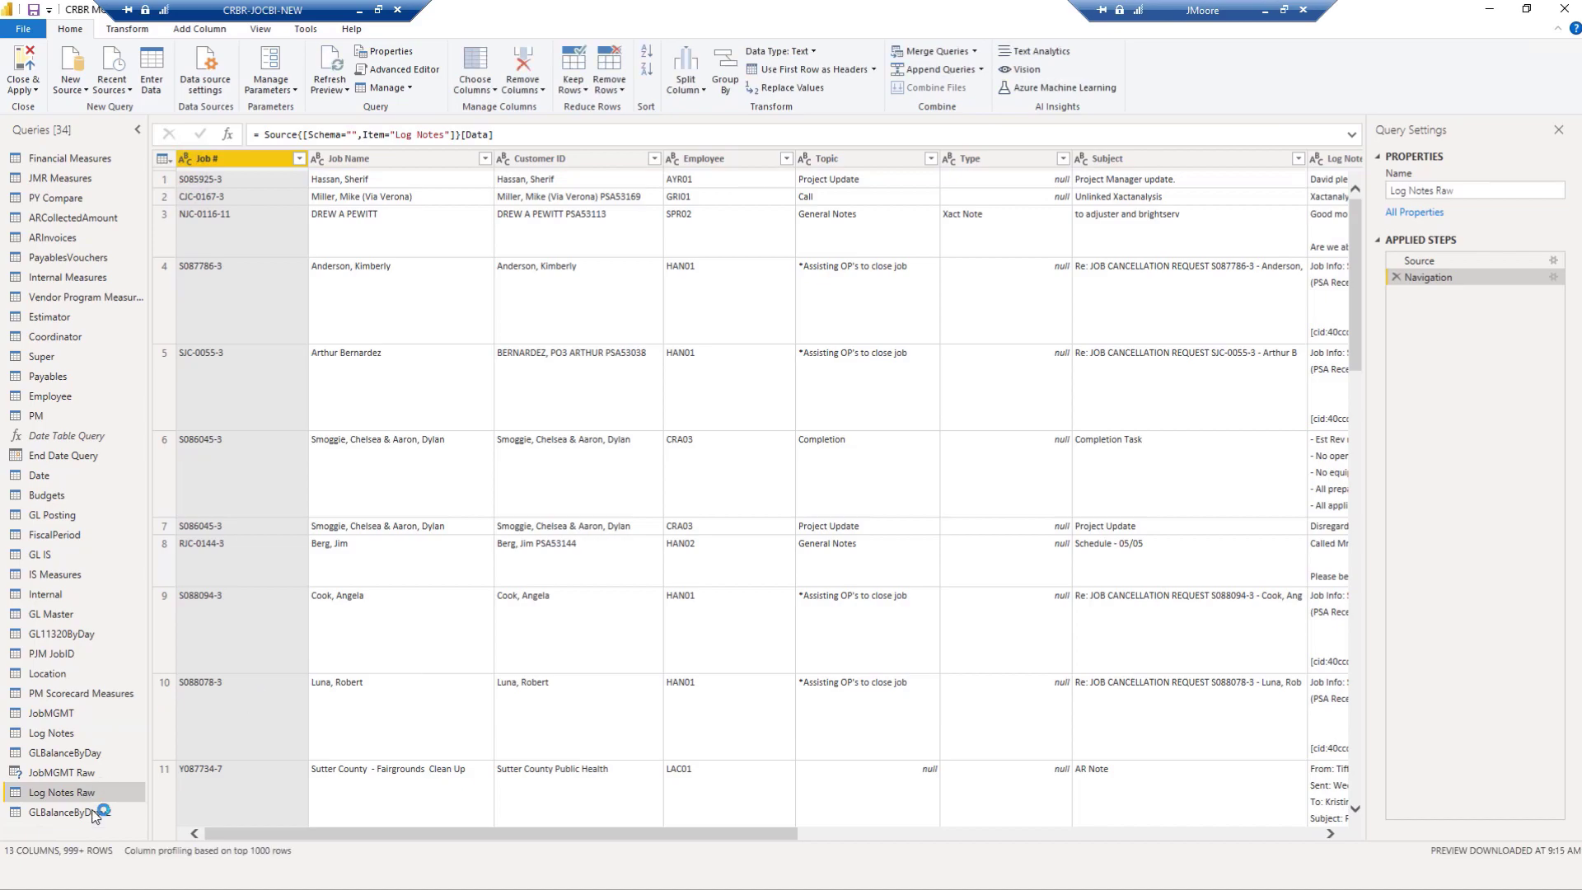
click(68, 814)
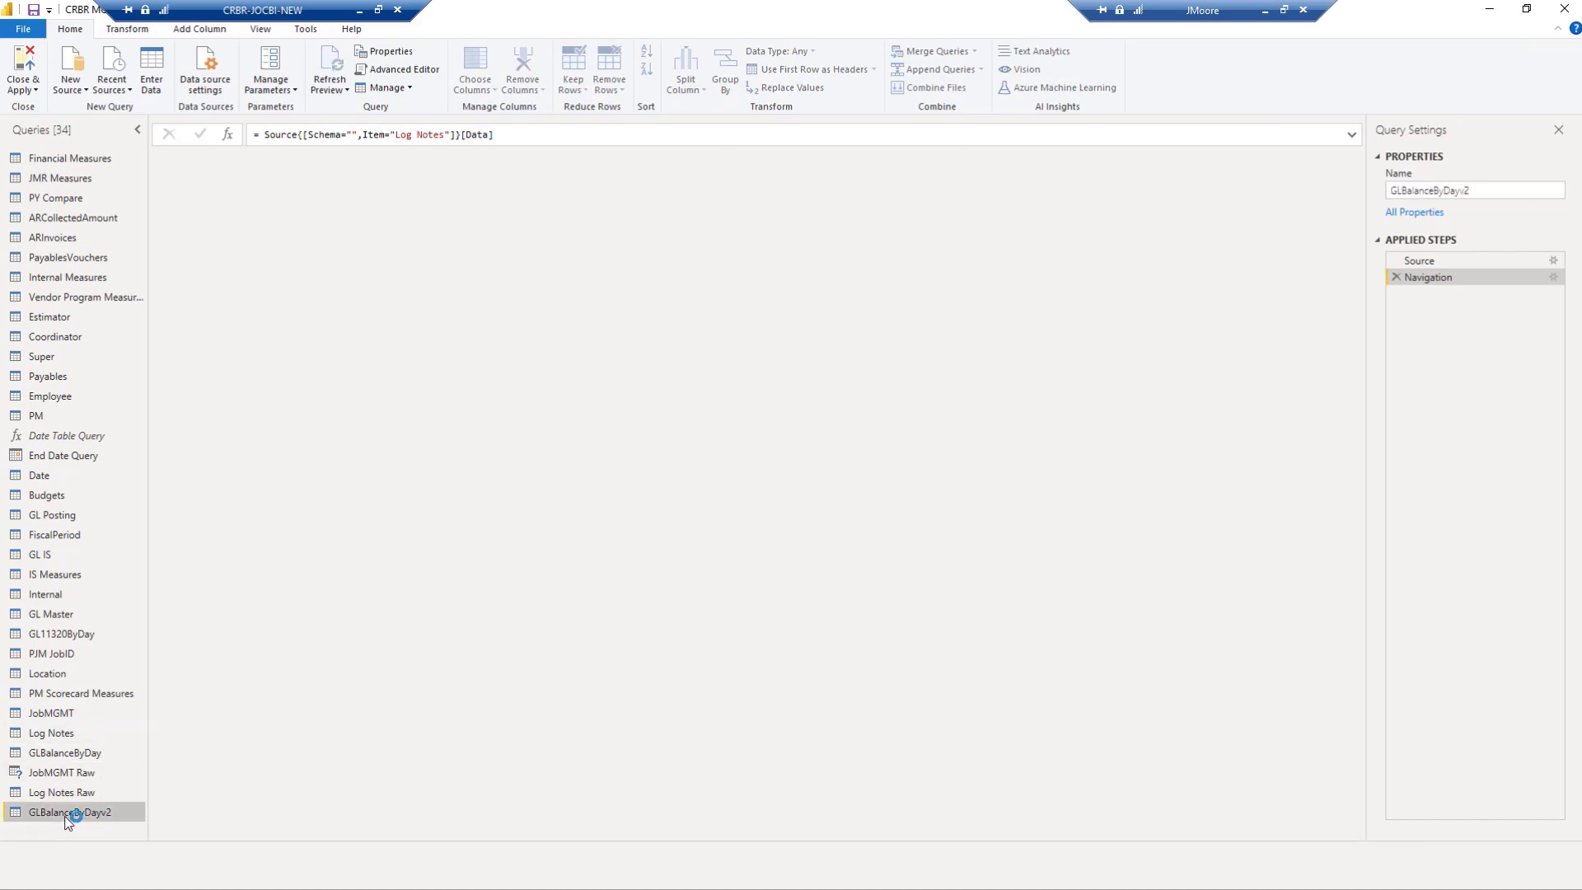
drag(1480, 188, 1467, 191)
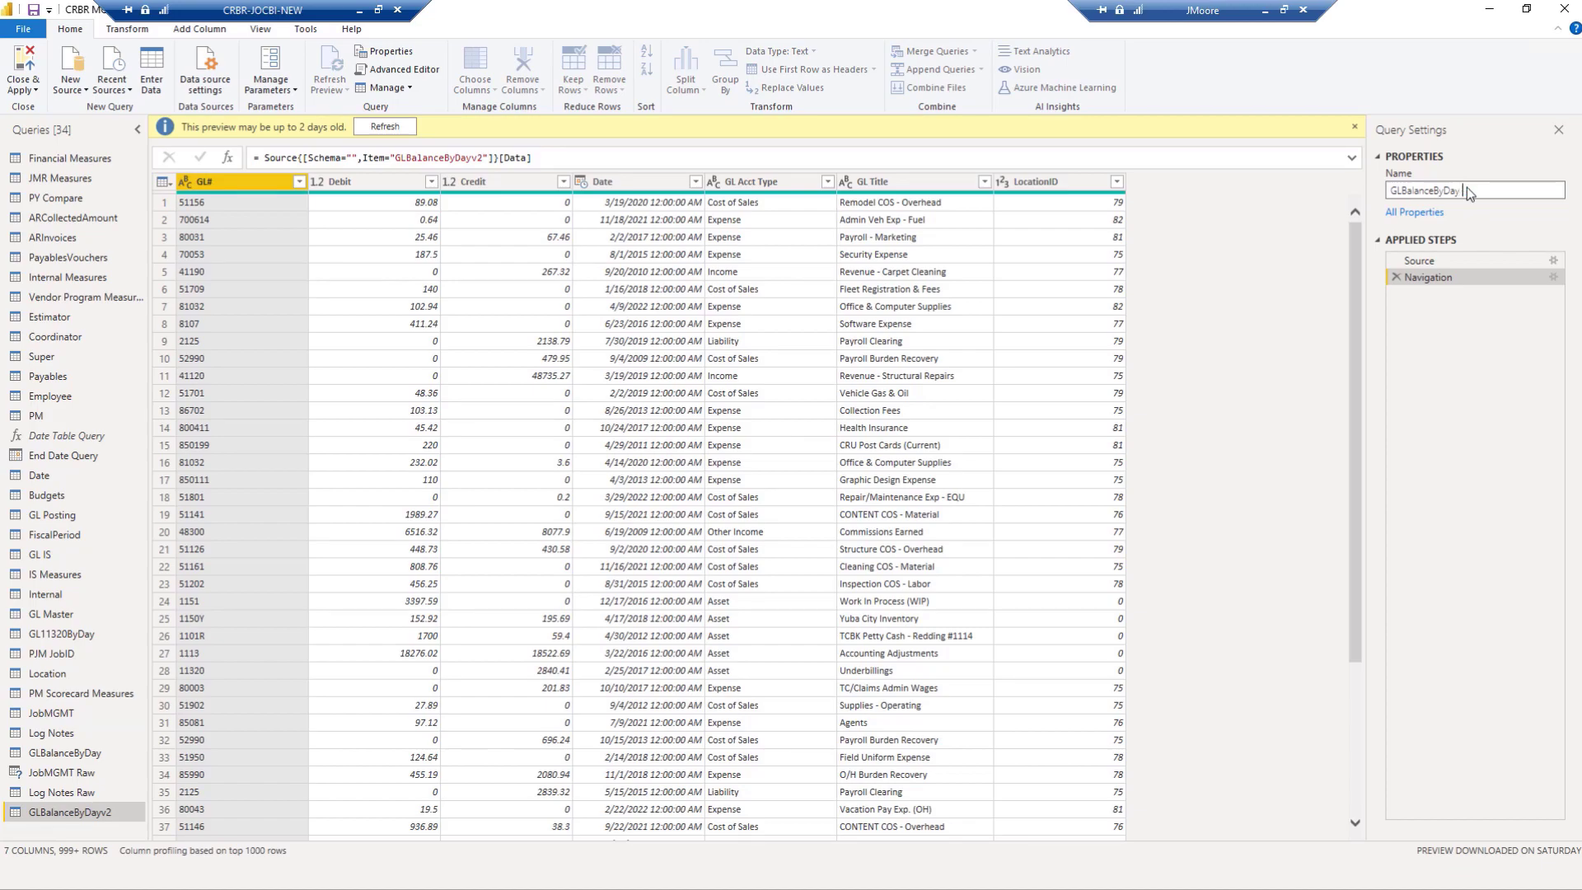
text(Raw)
key(Return)
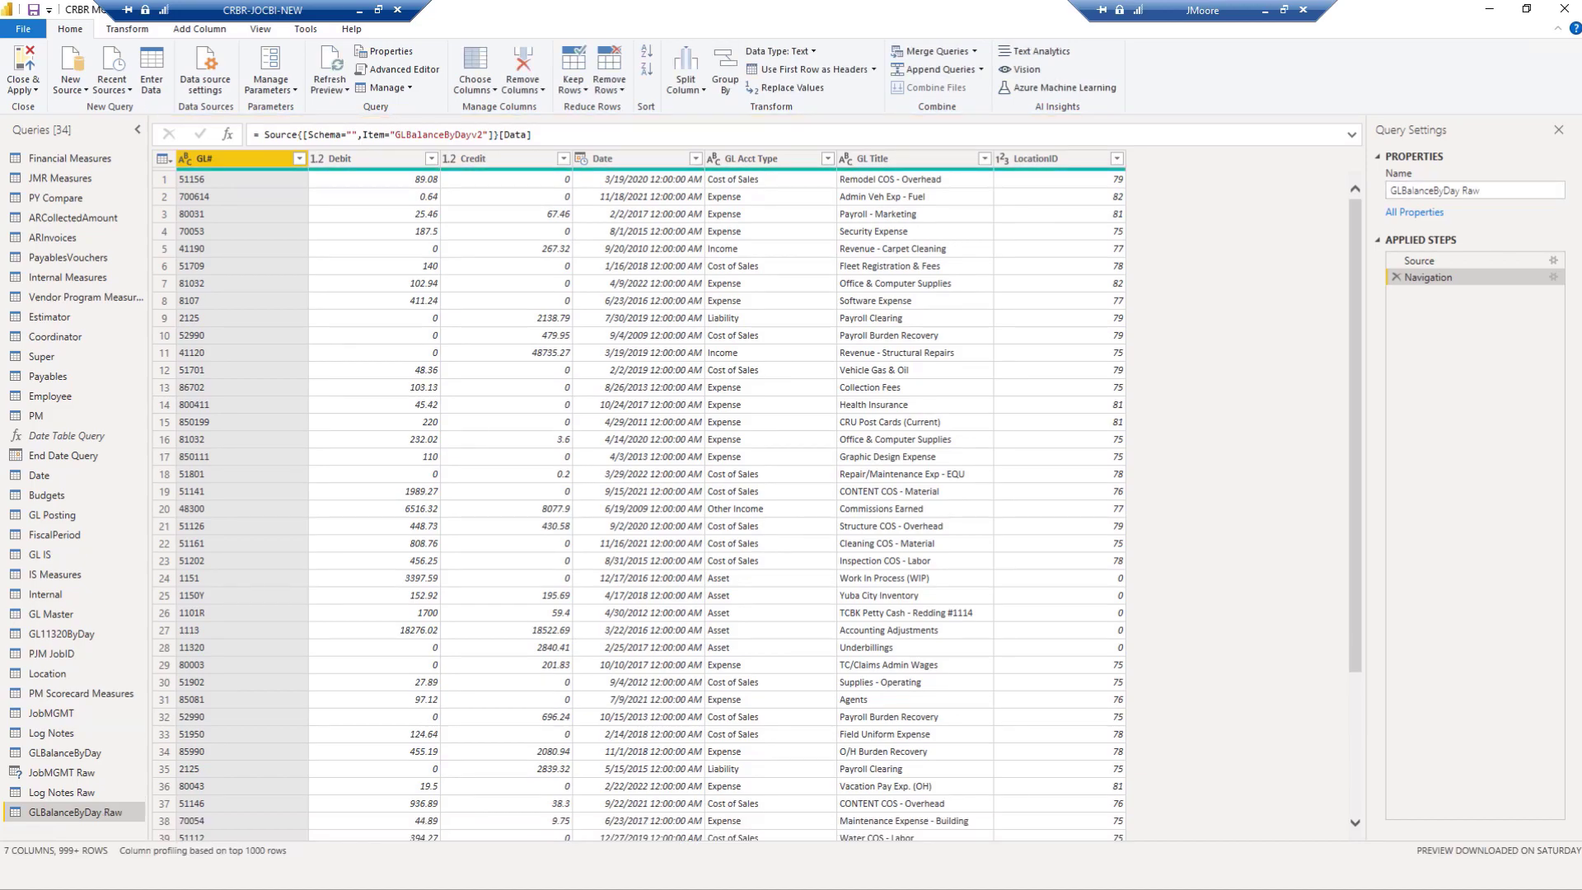
Refresh the JobMGMT Raw preview and reorder the query list so each Raw query sits directly above its original query
click(45, 773)
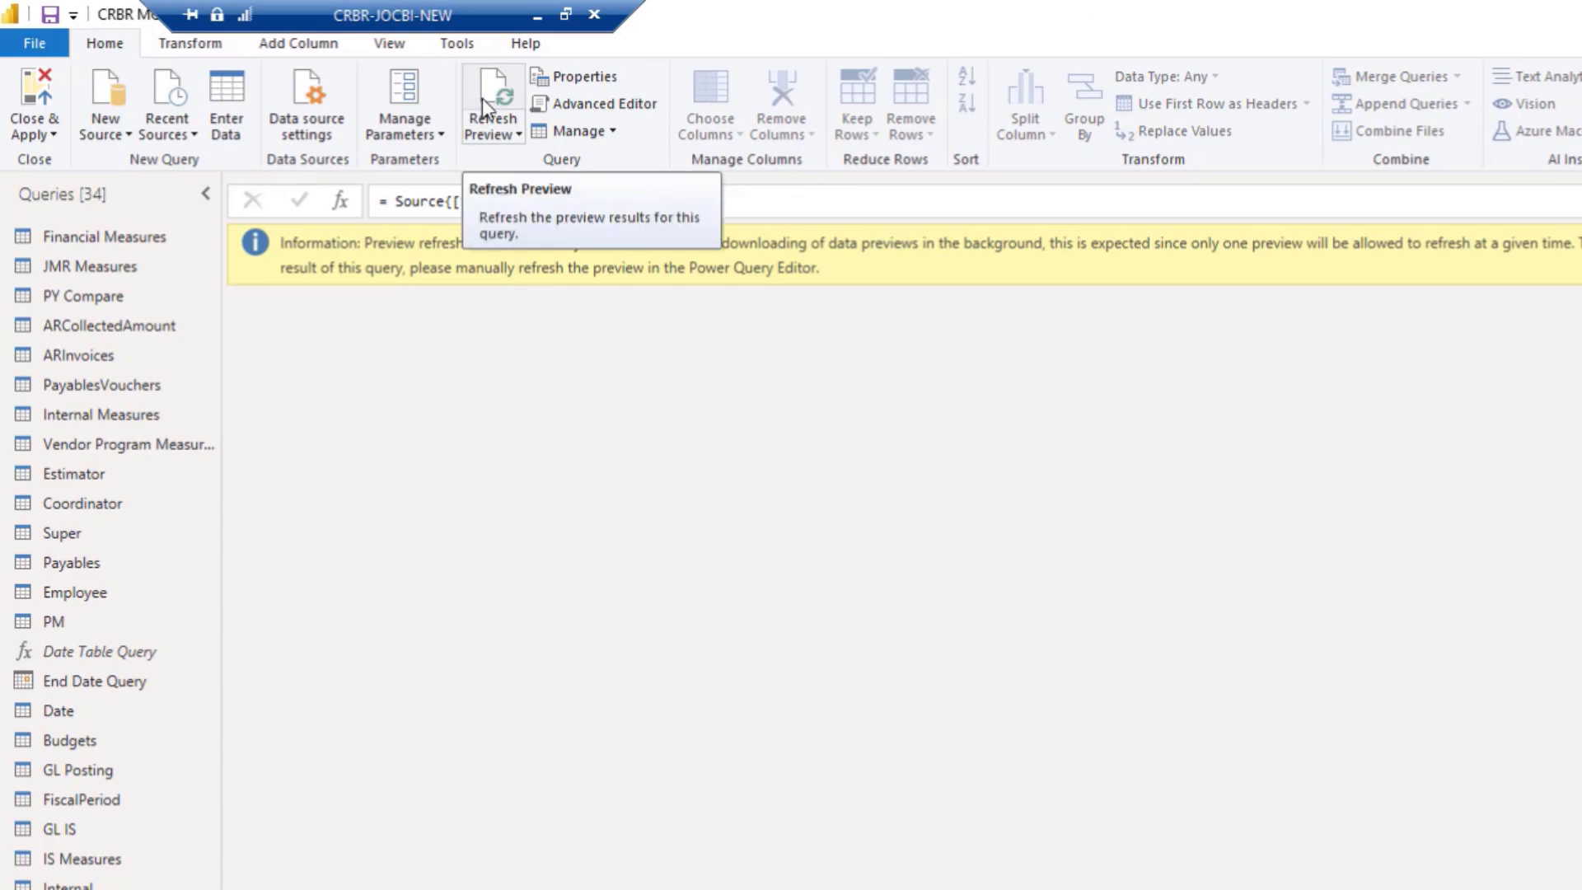
click(484, 97)
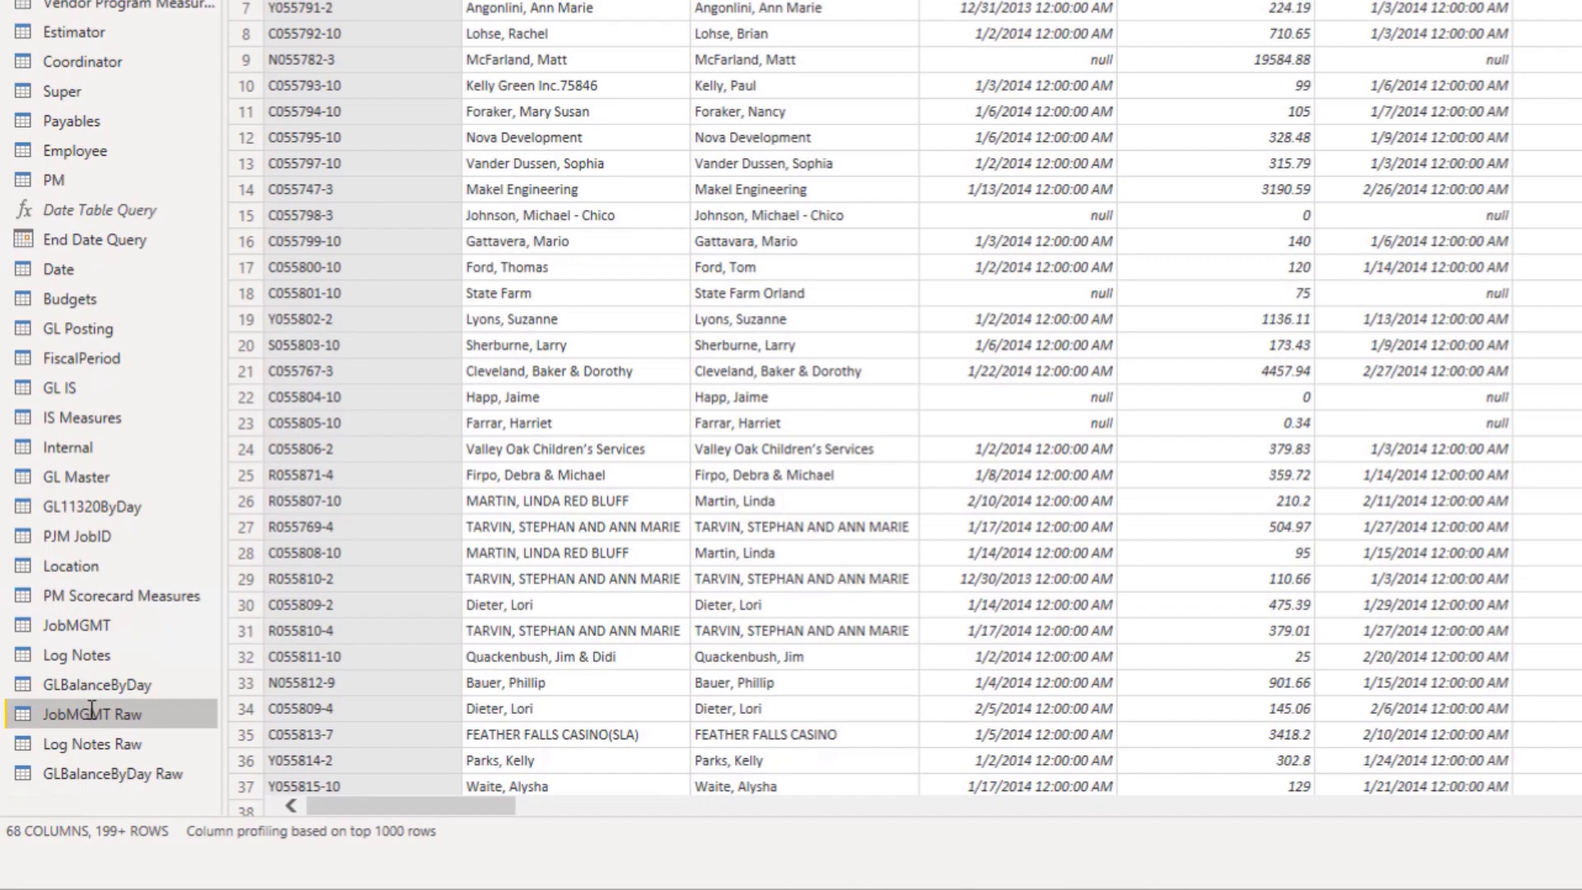
double_click(87, 716)
key(Escape)
click(123, 595)
click(87, 713)
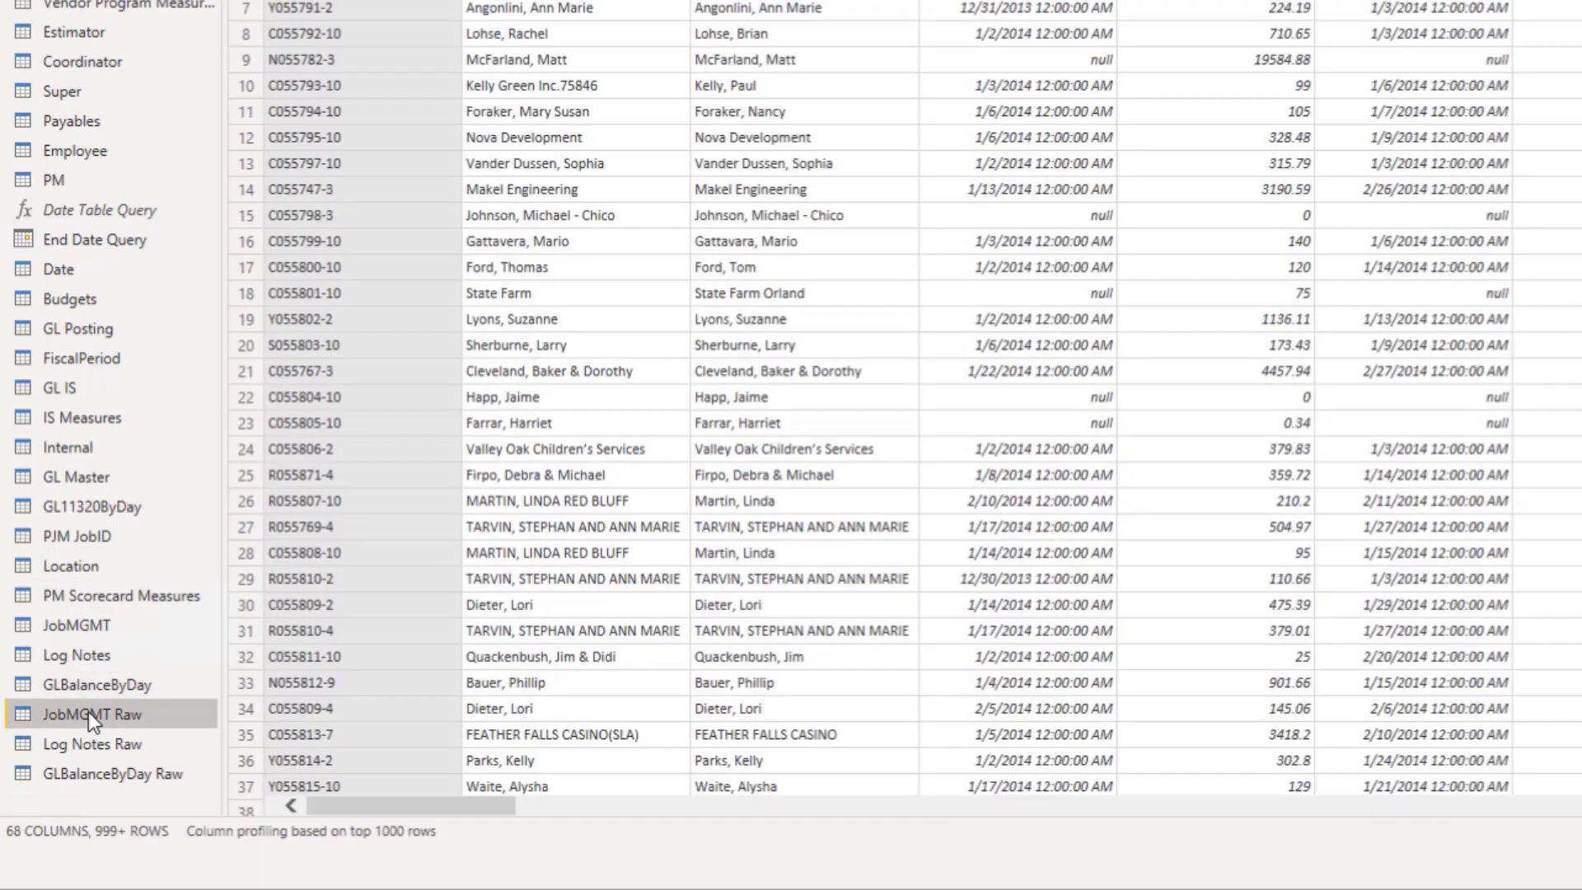
drag(88, 711, 130, 614)
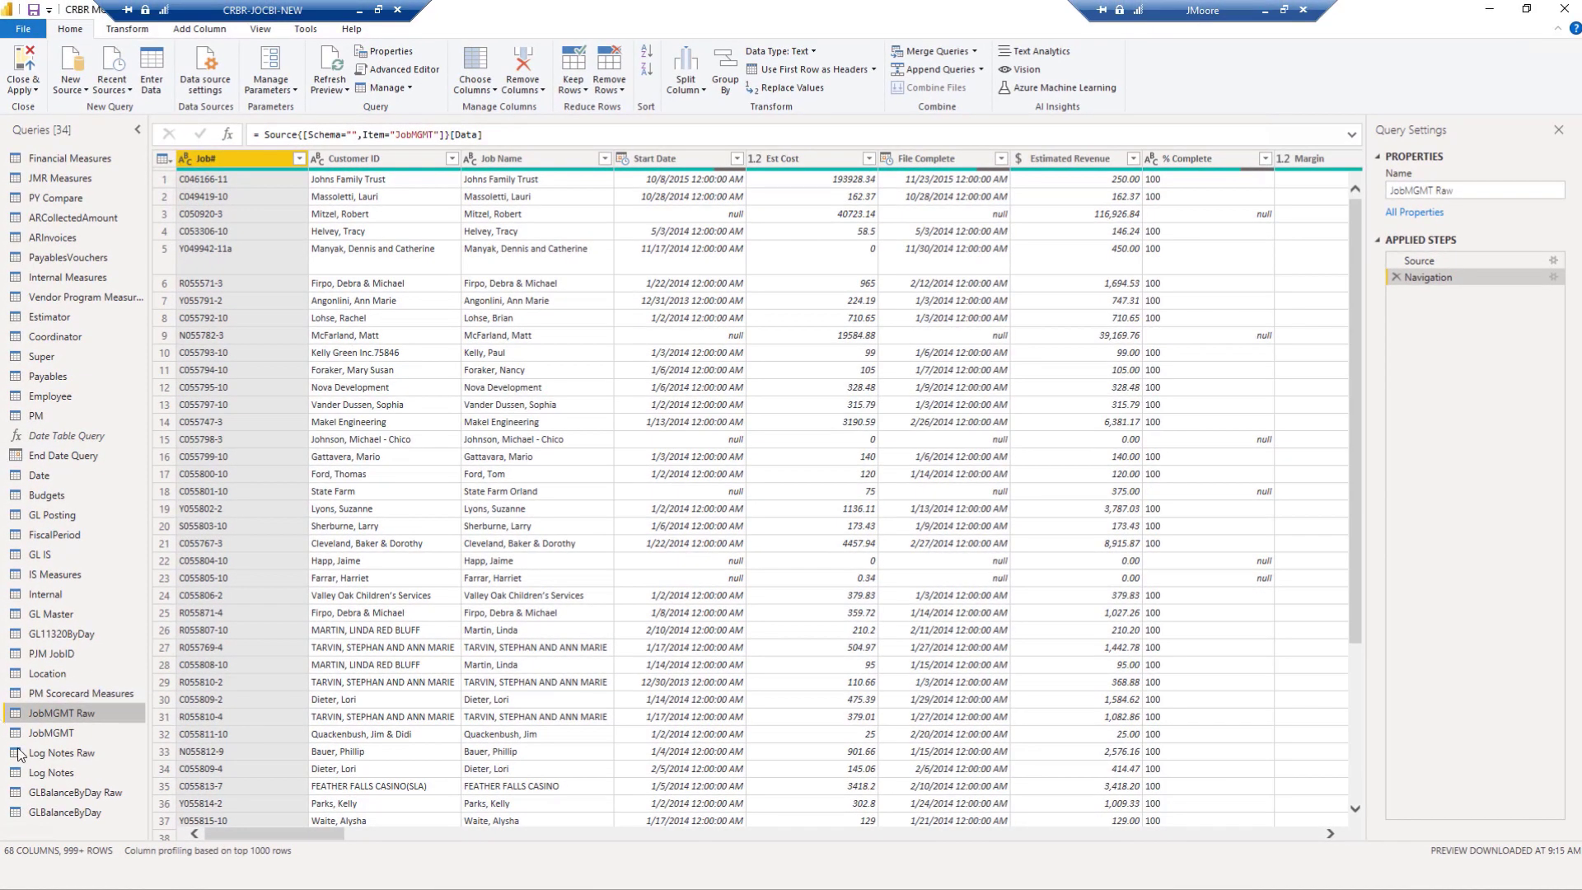
In the JobMGMT query's M code, replace the Access database source and navigation lines with Source = #"JobMGMT Raw", and apply the edit
click(66, 736)
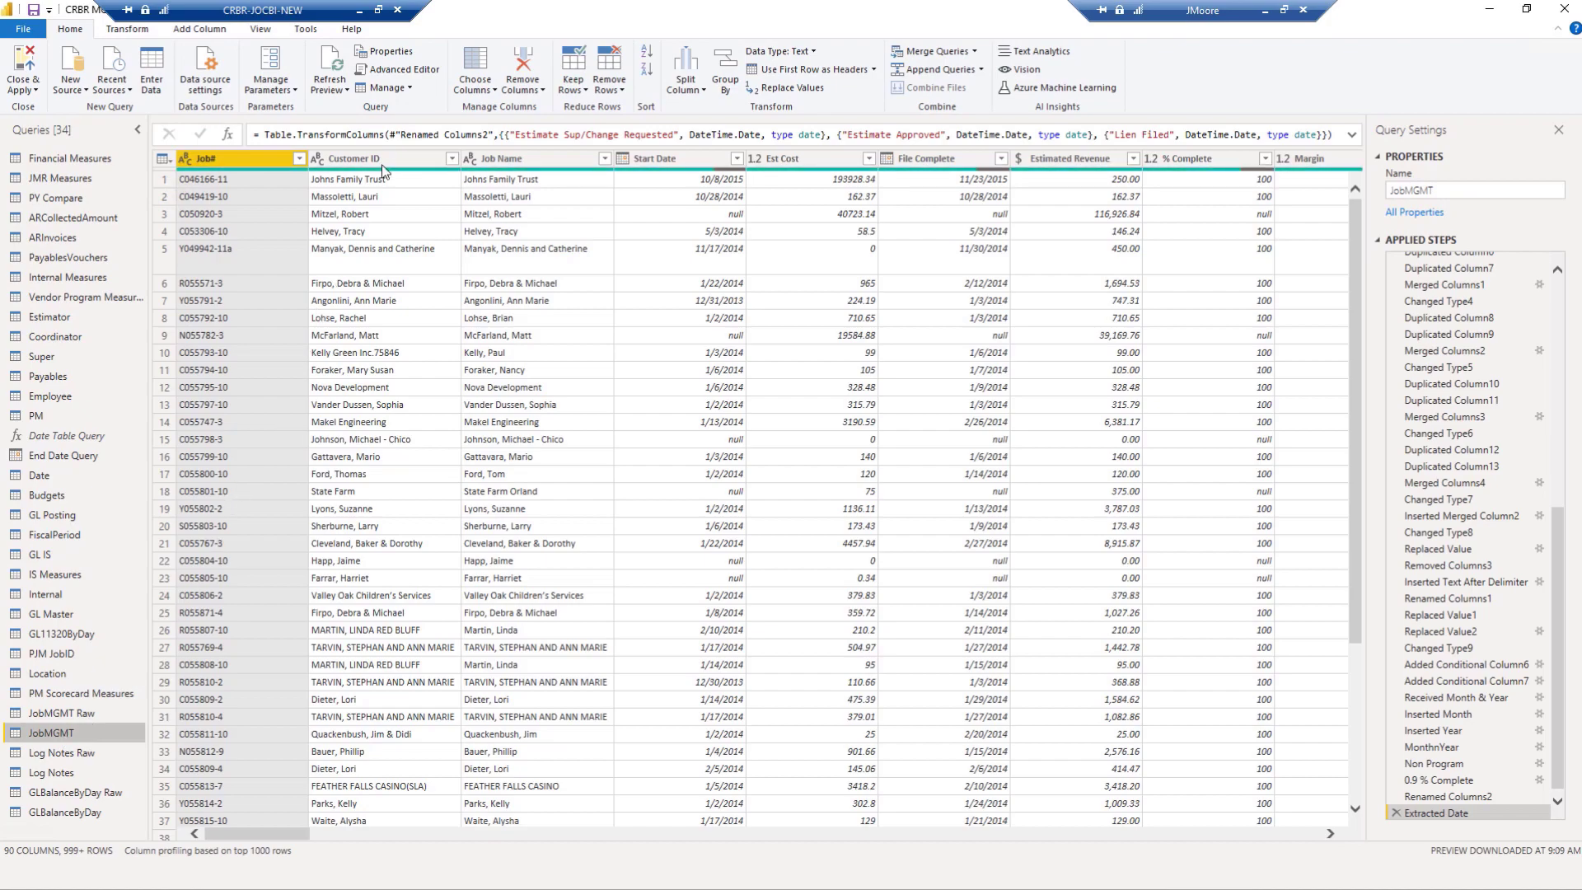
click(404, 70)
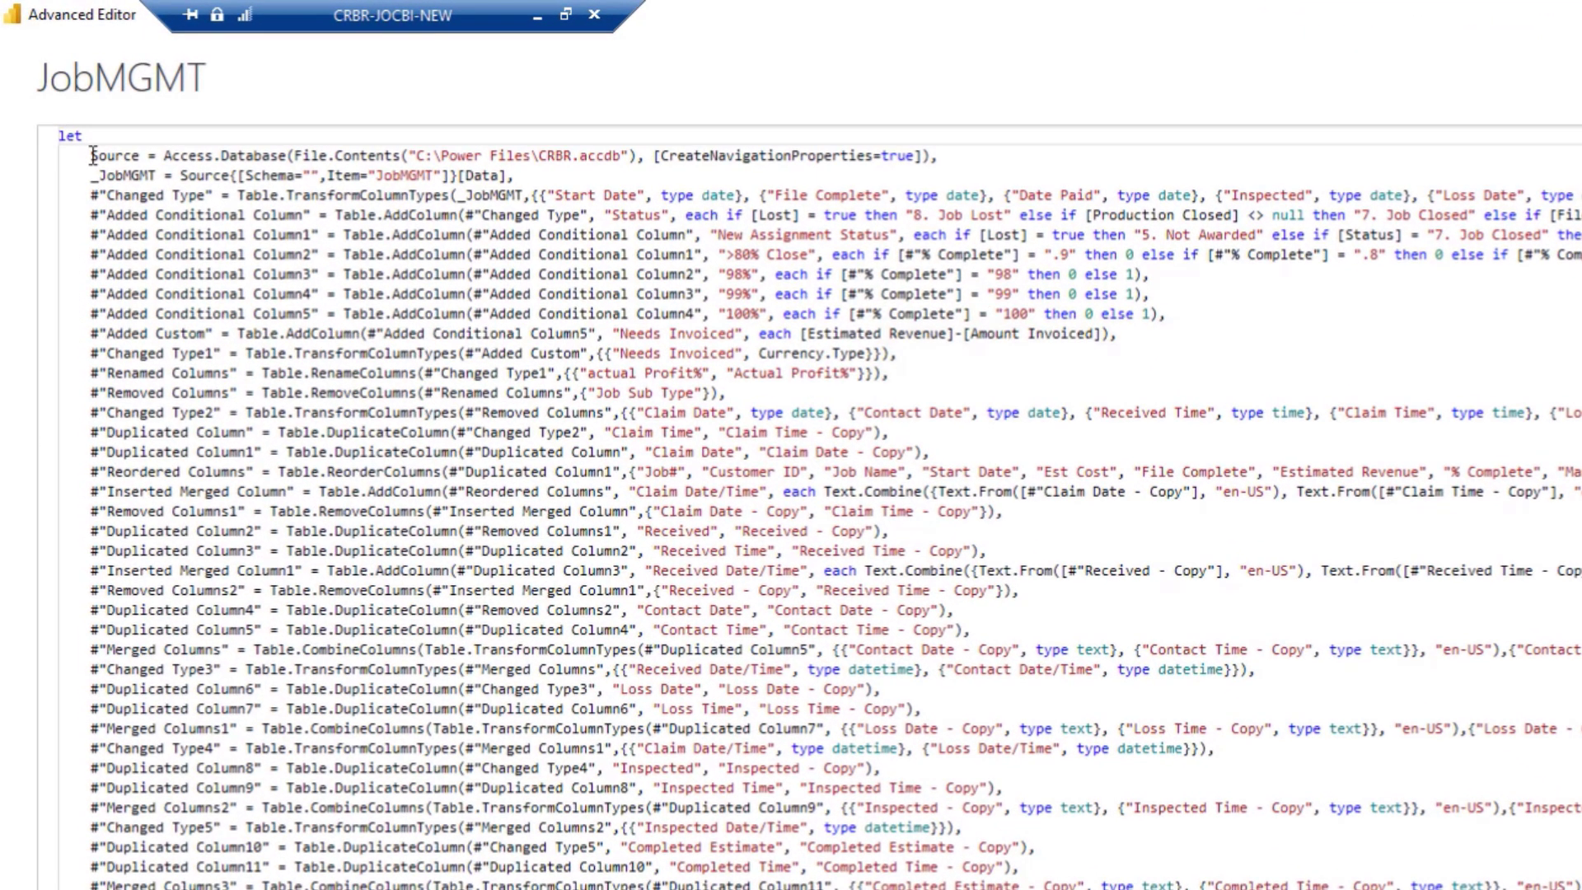
drag(91, 156, 549, 169)
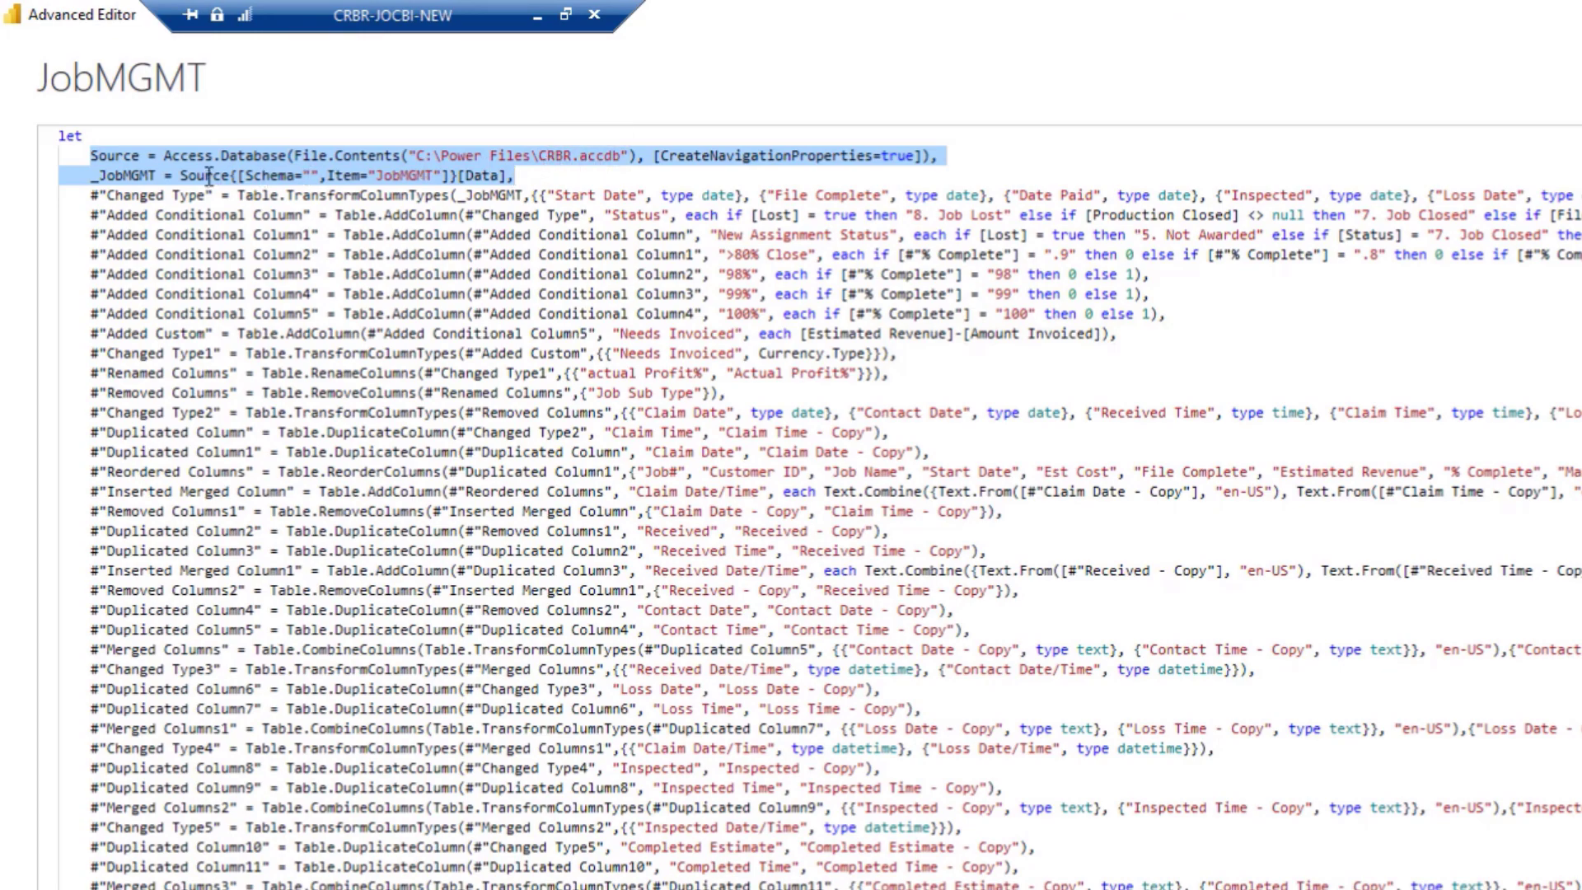
click(174, 155)
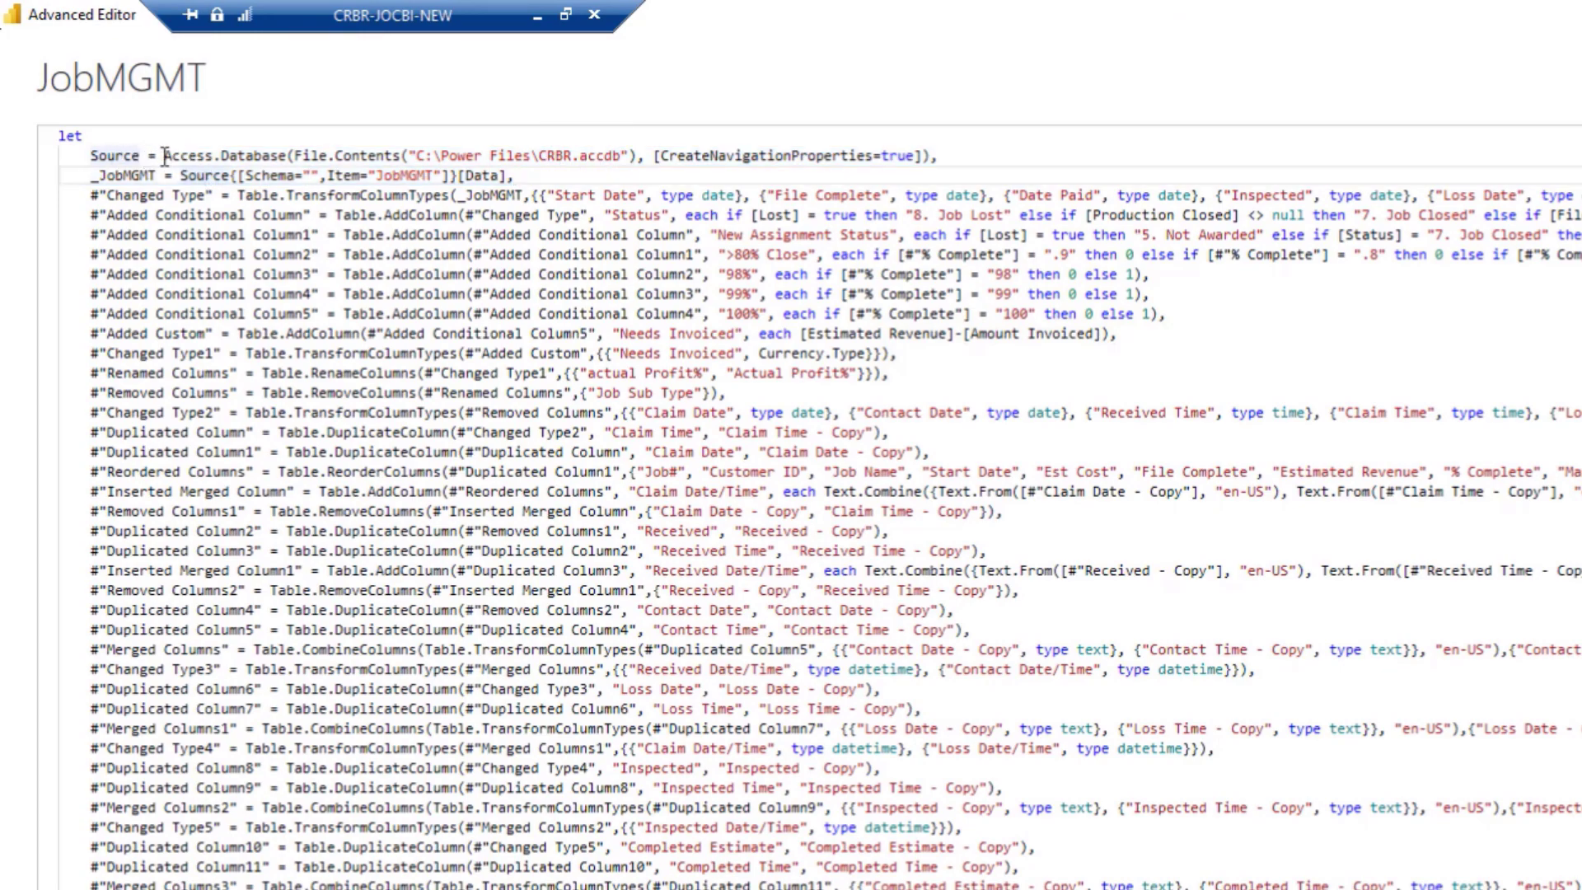
drag(164, 156, 561, 175)
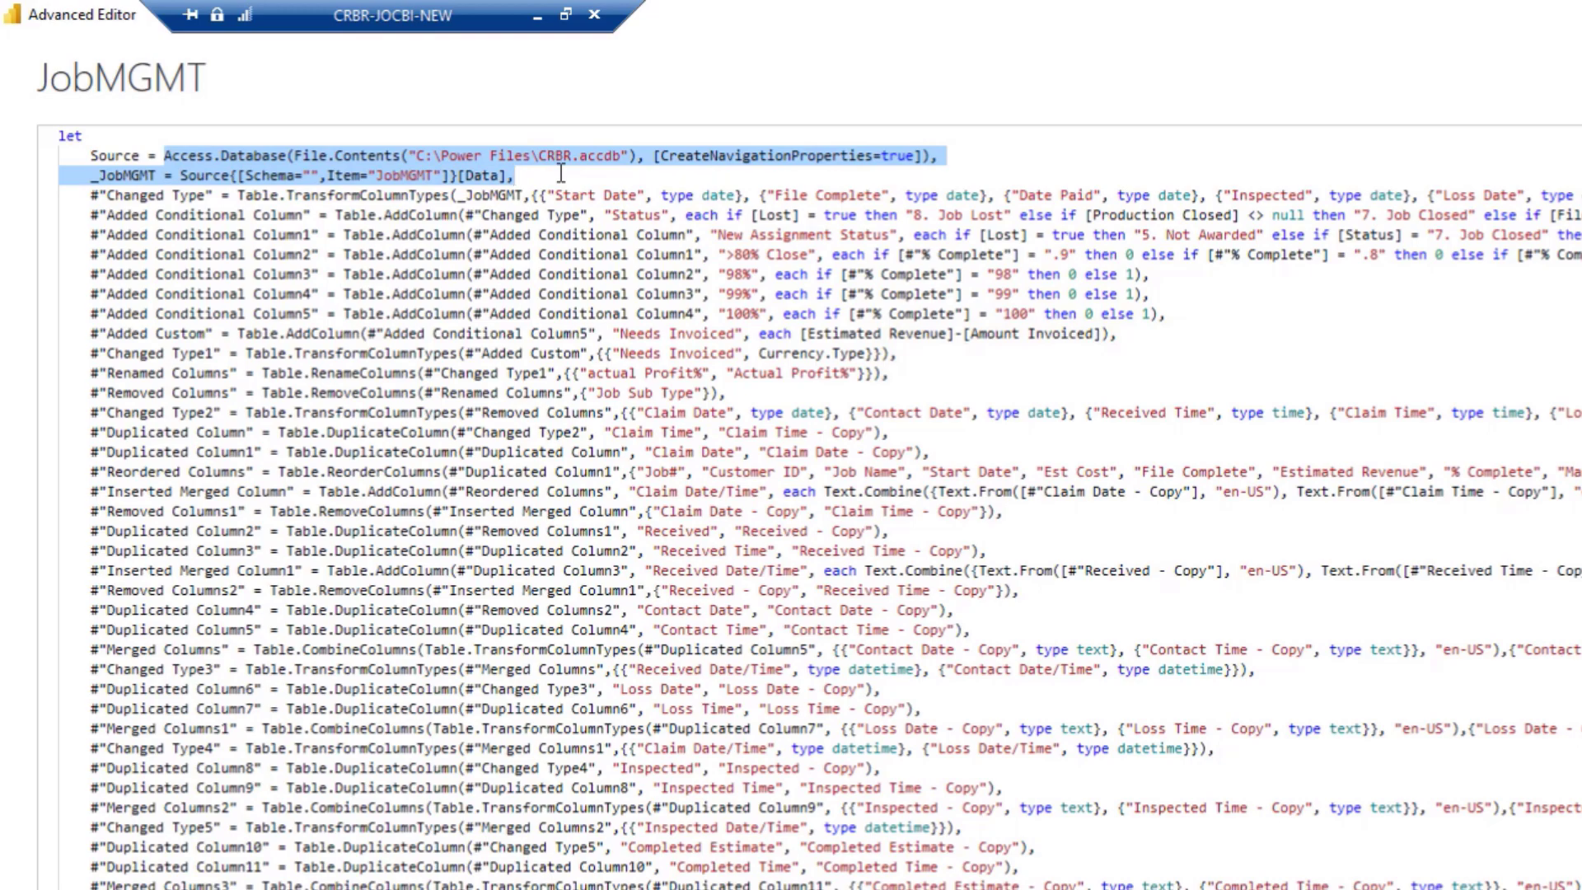
key(BackSpace)
text(Jobmgm)
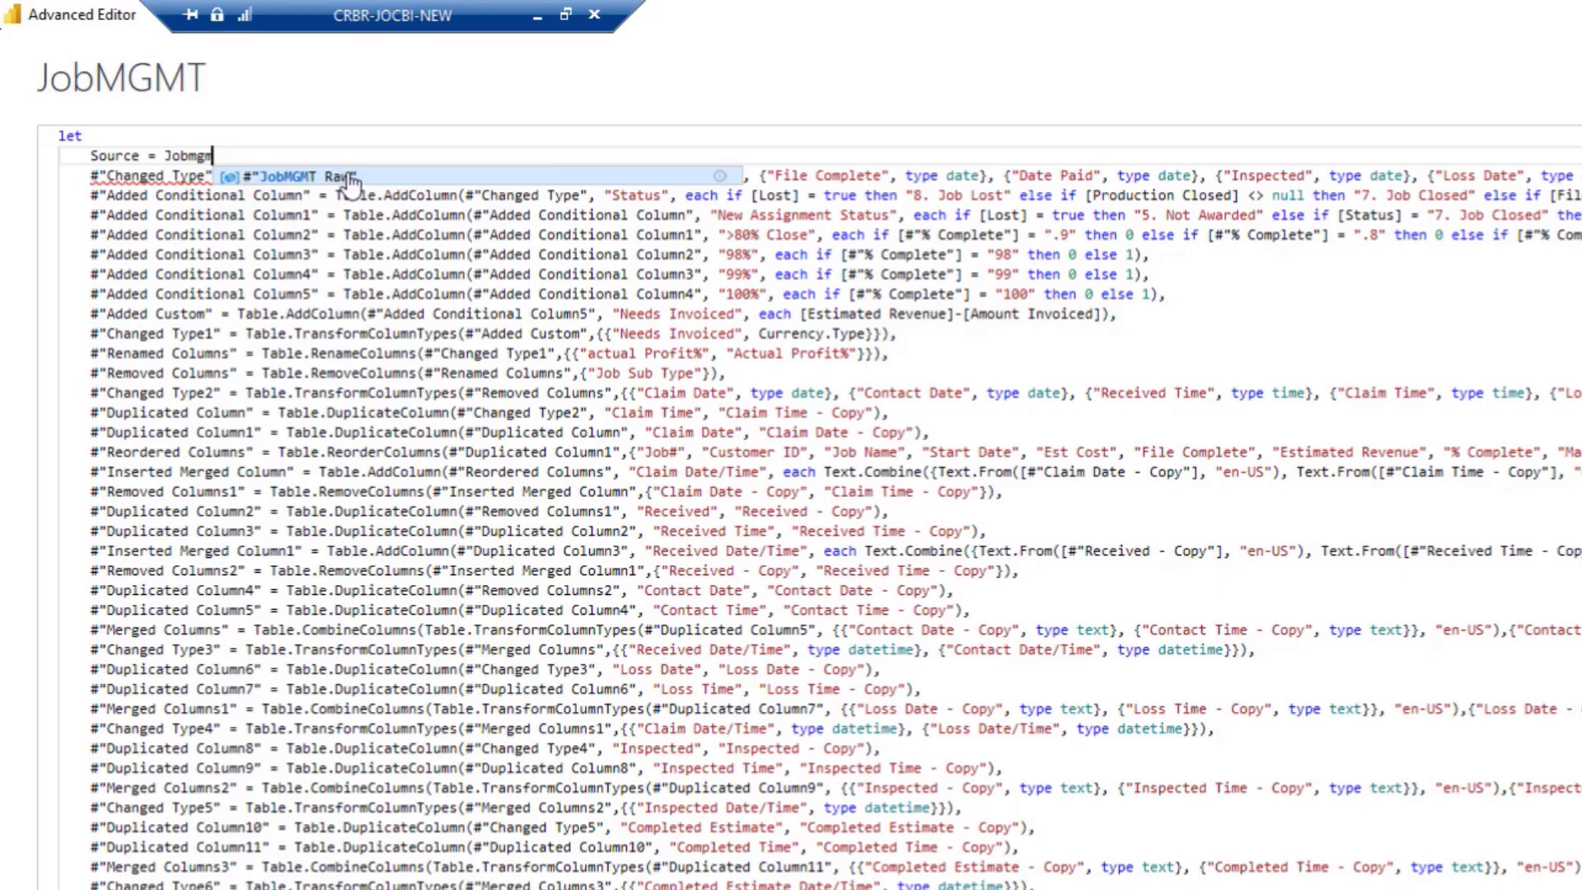
click(343, 176)
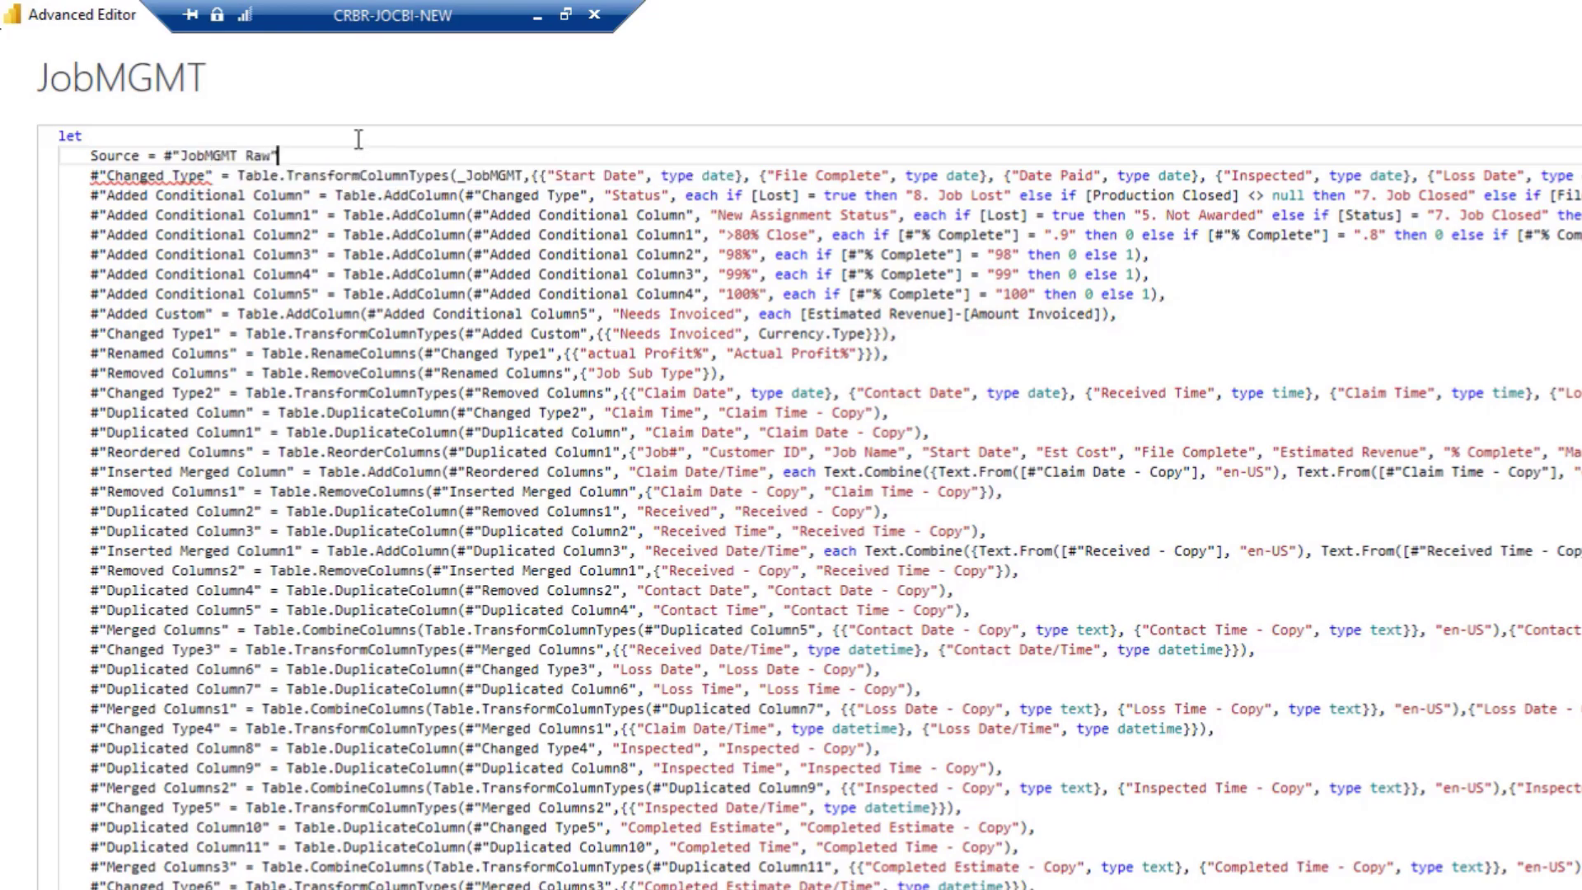
text(,)
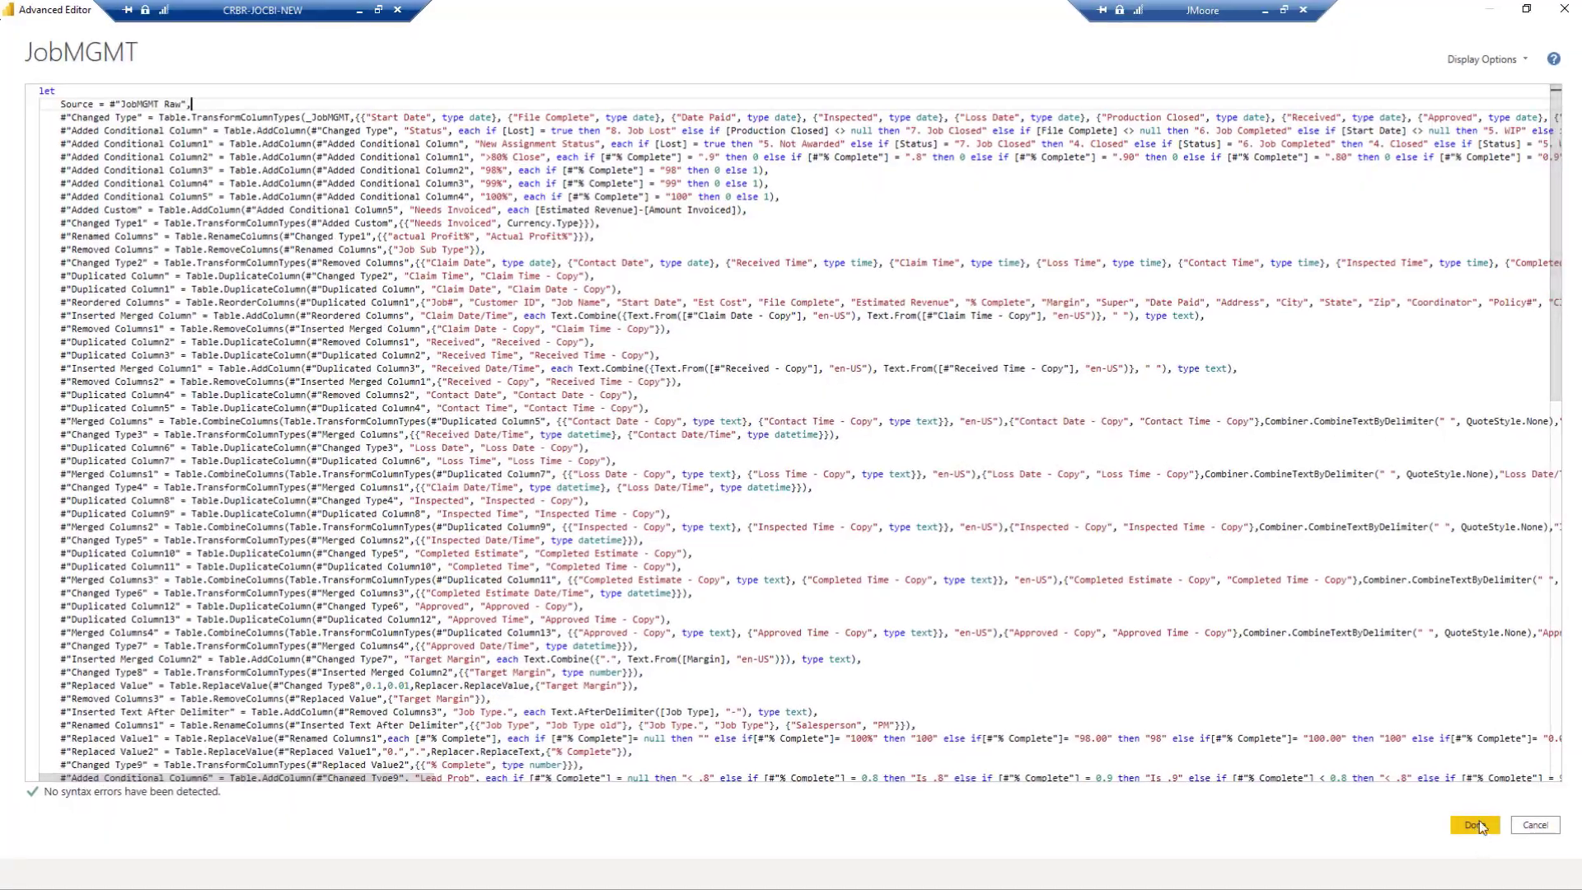
click(1479, 824)
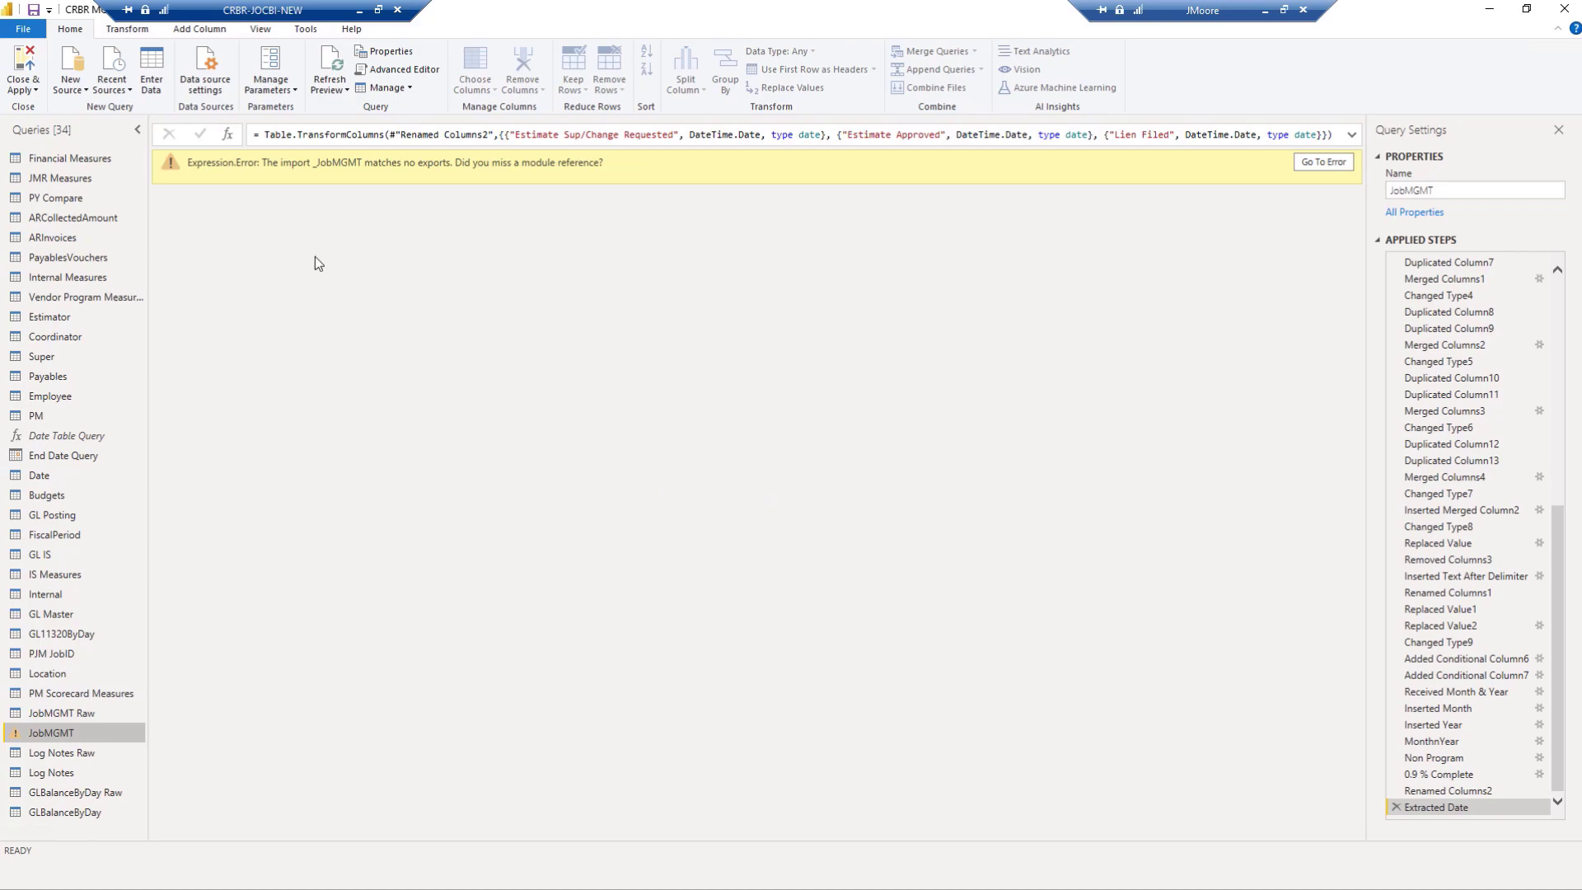
Replace the _JobMGMT reference in the "Changed Type" line of the JobMGMT query's code with Source and apply the edit
click(394, 71)
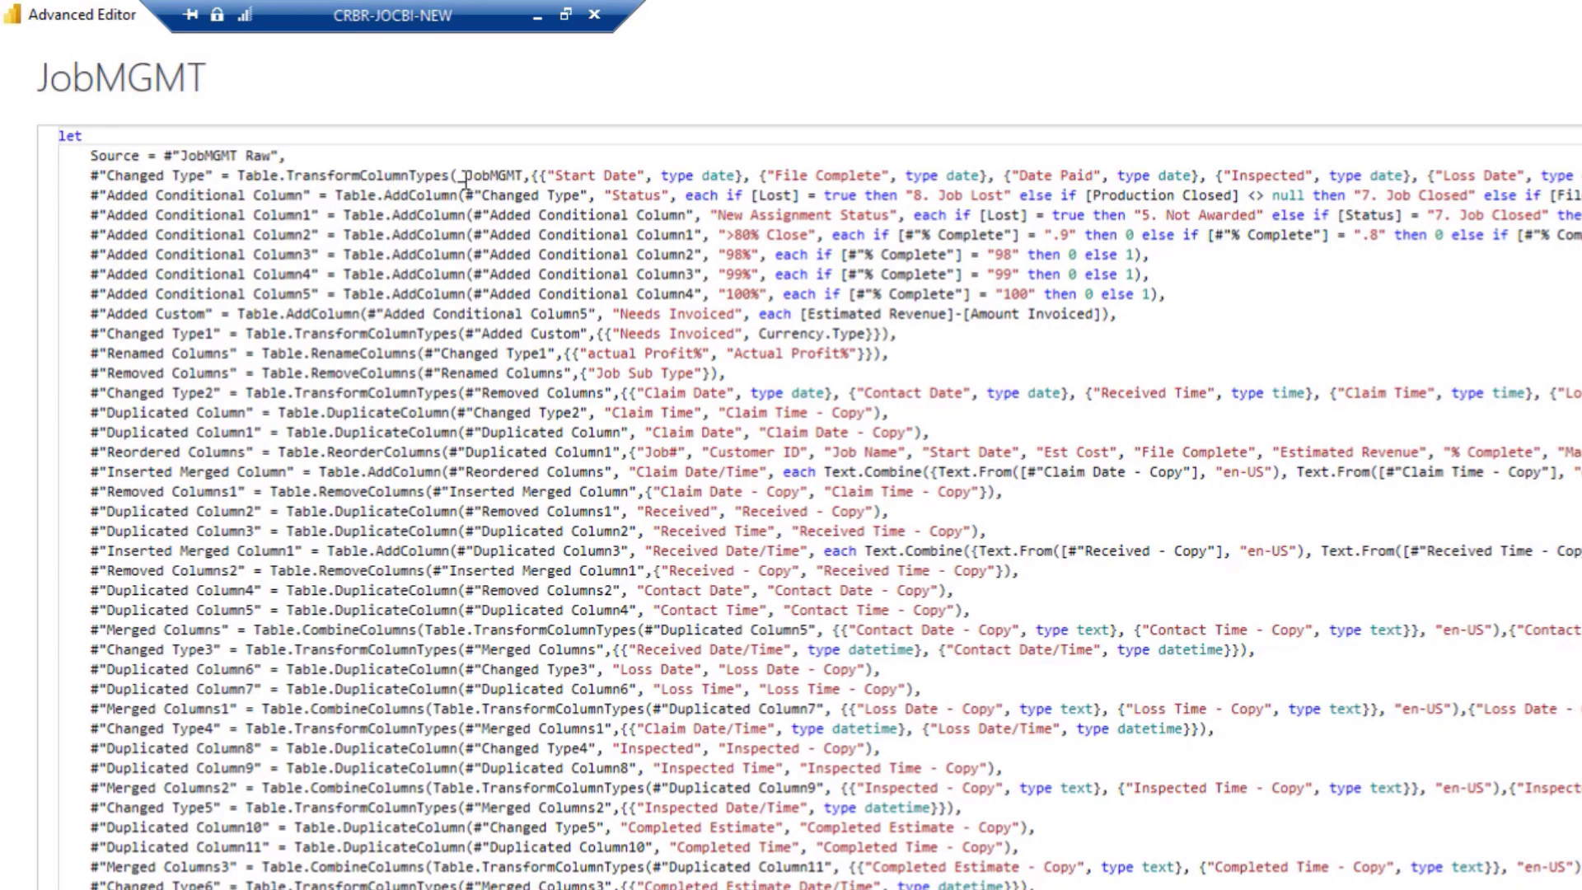
drag(460, 175, 525, 175)
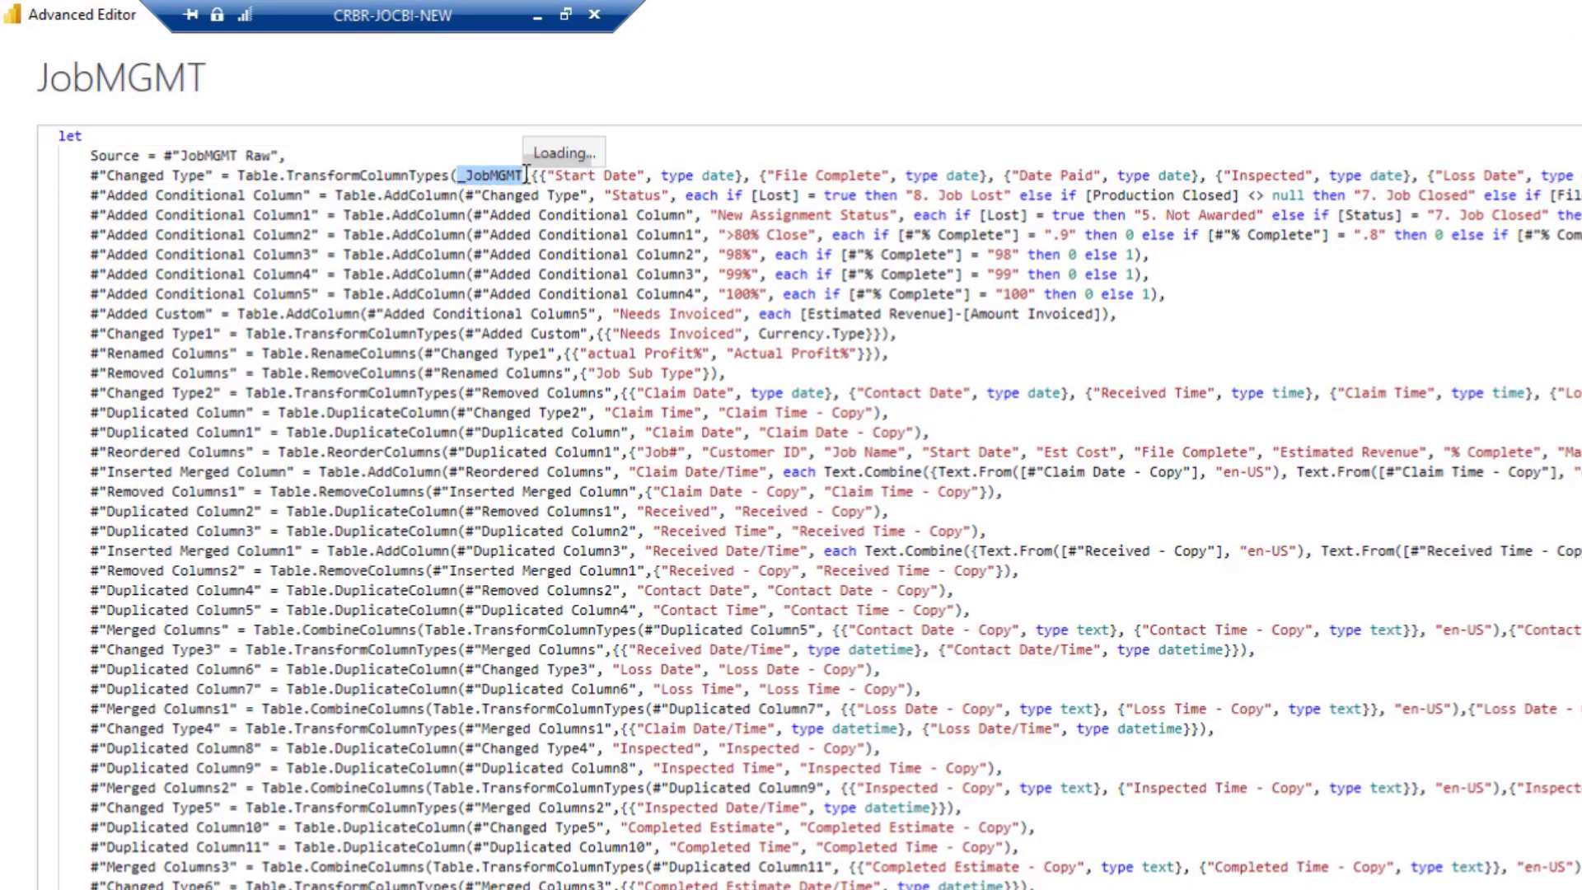
key(BackSpace)
text(Source)
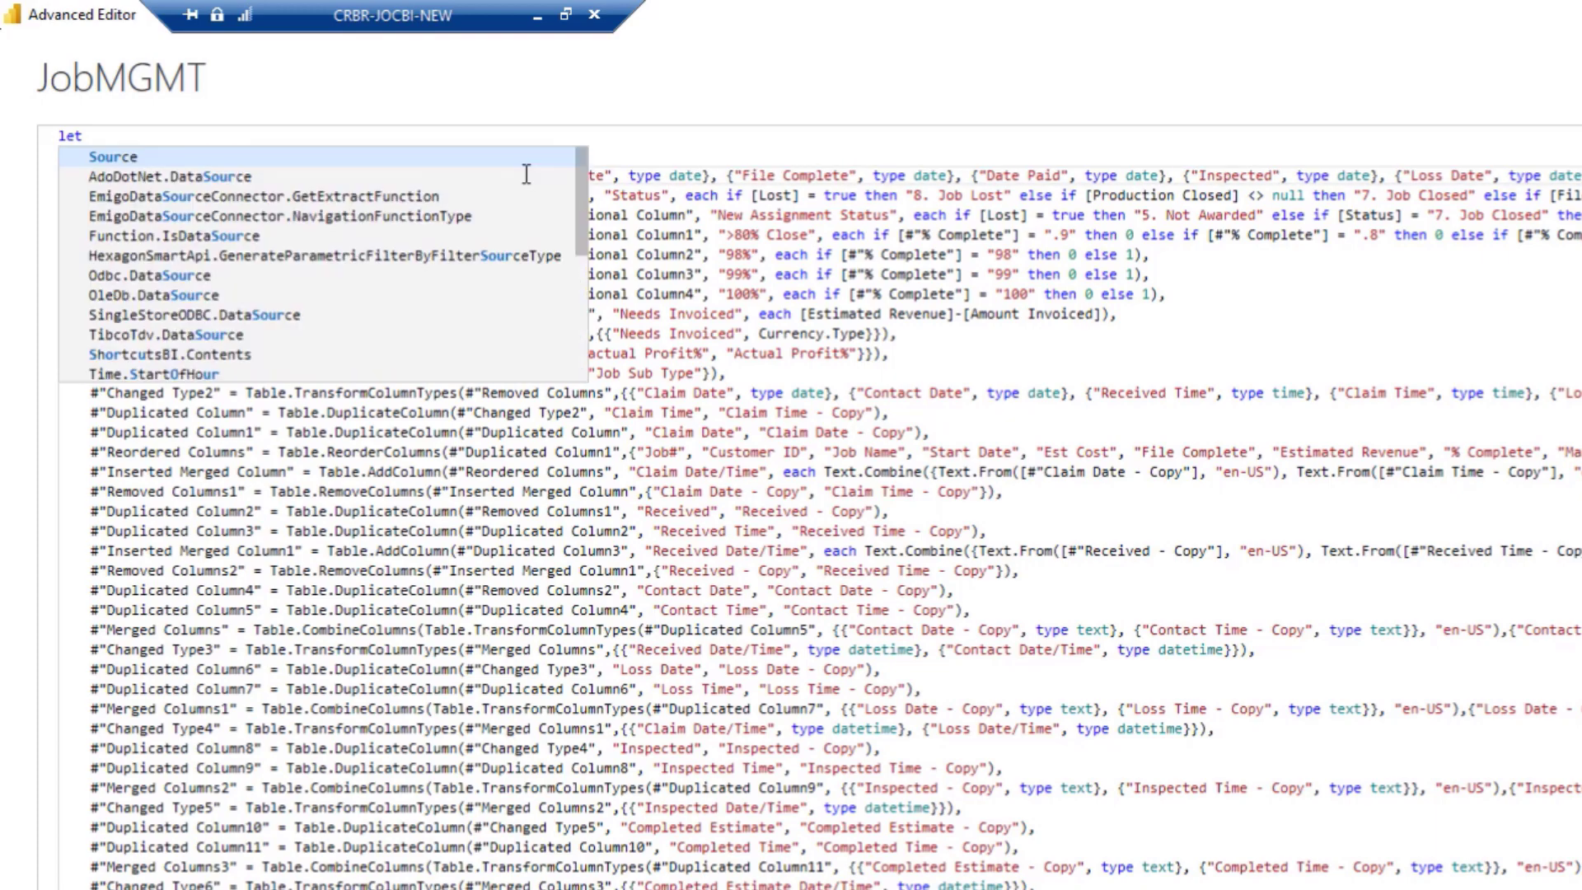
click(722, 154)
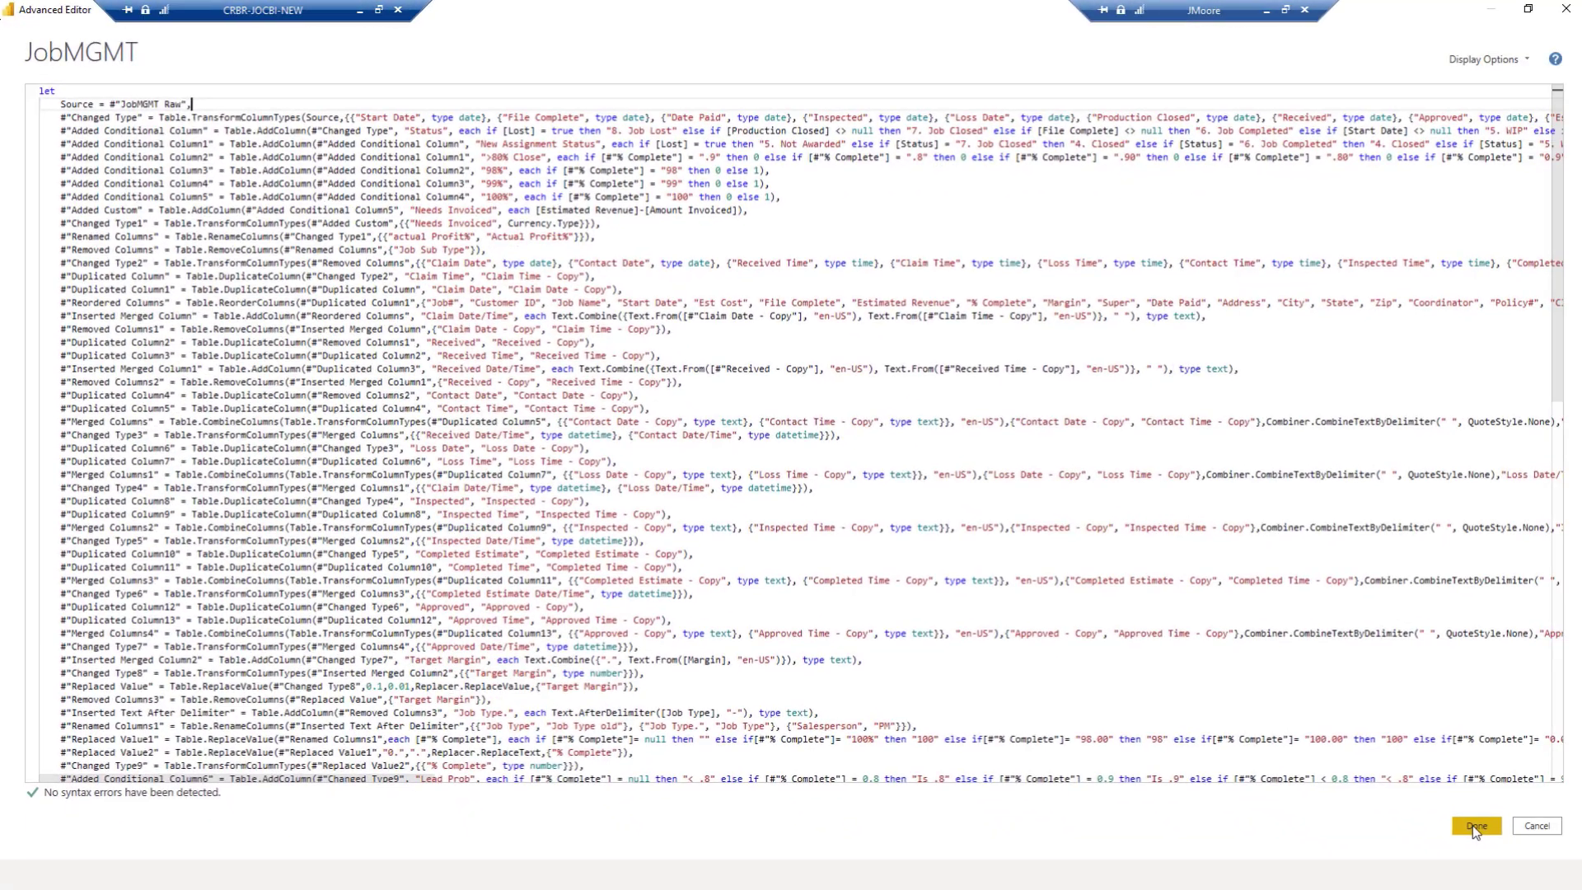
click(1475, 826)
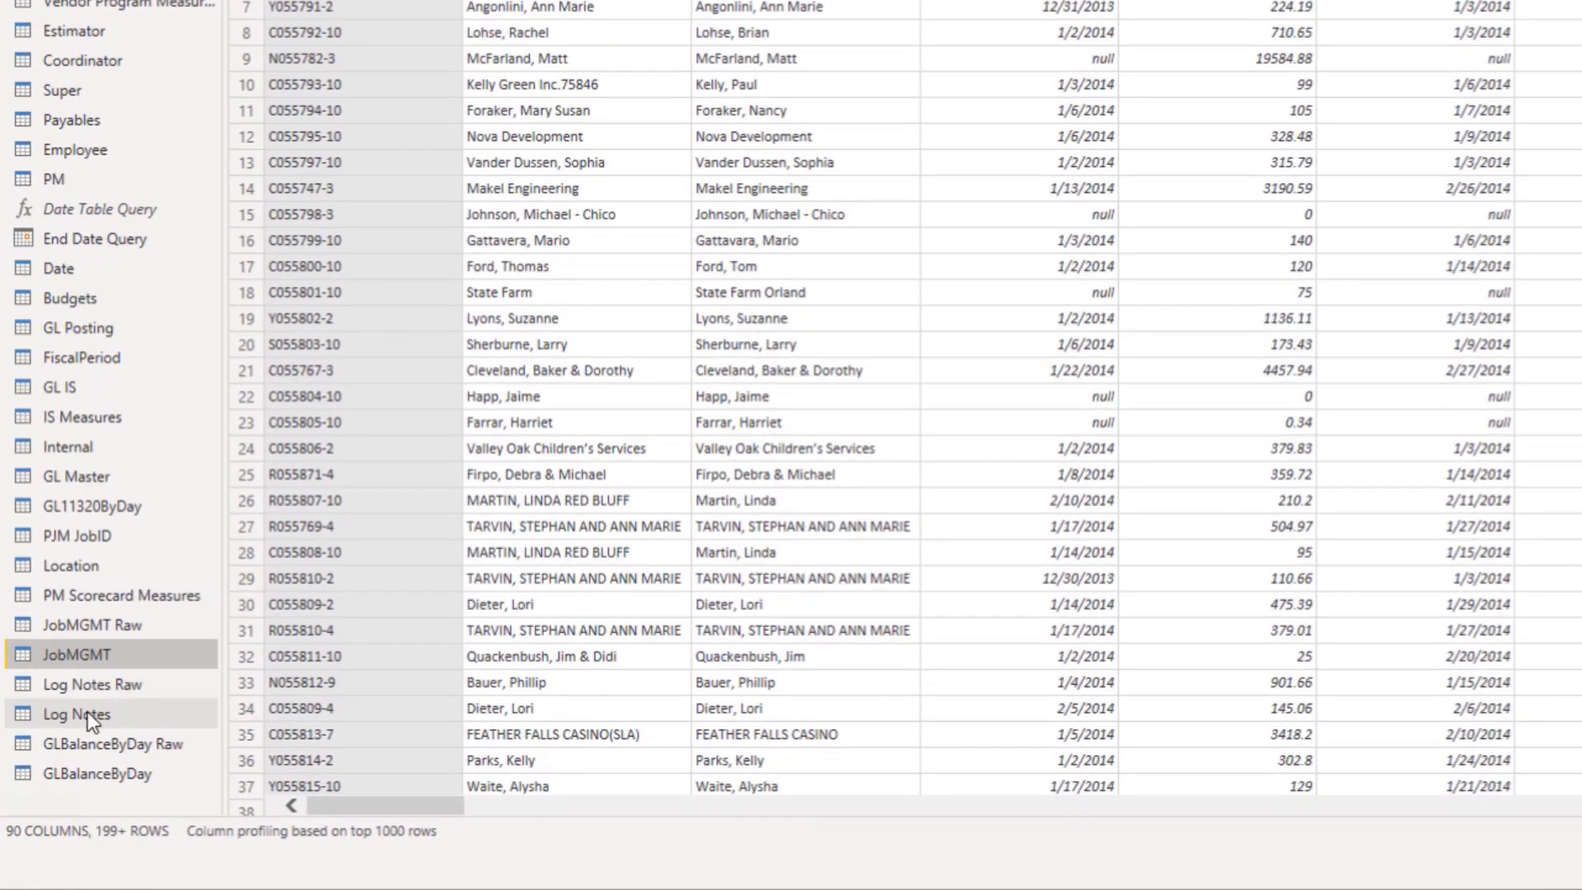
In the Log Notes query's M code, replace the Access database source and navigation lines with Source = #"Log Notes Raw",
click(87, 713)
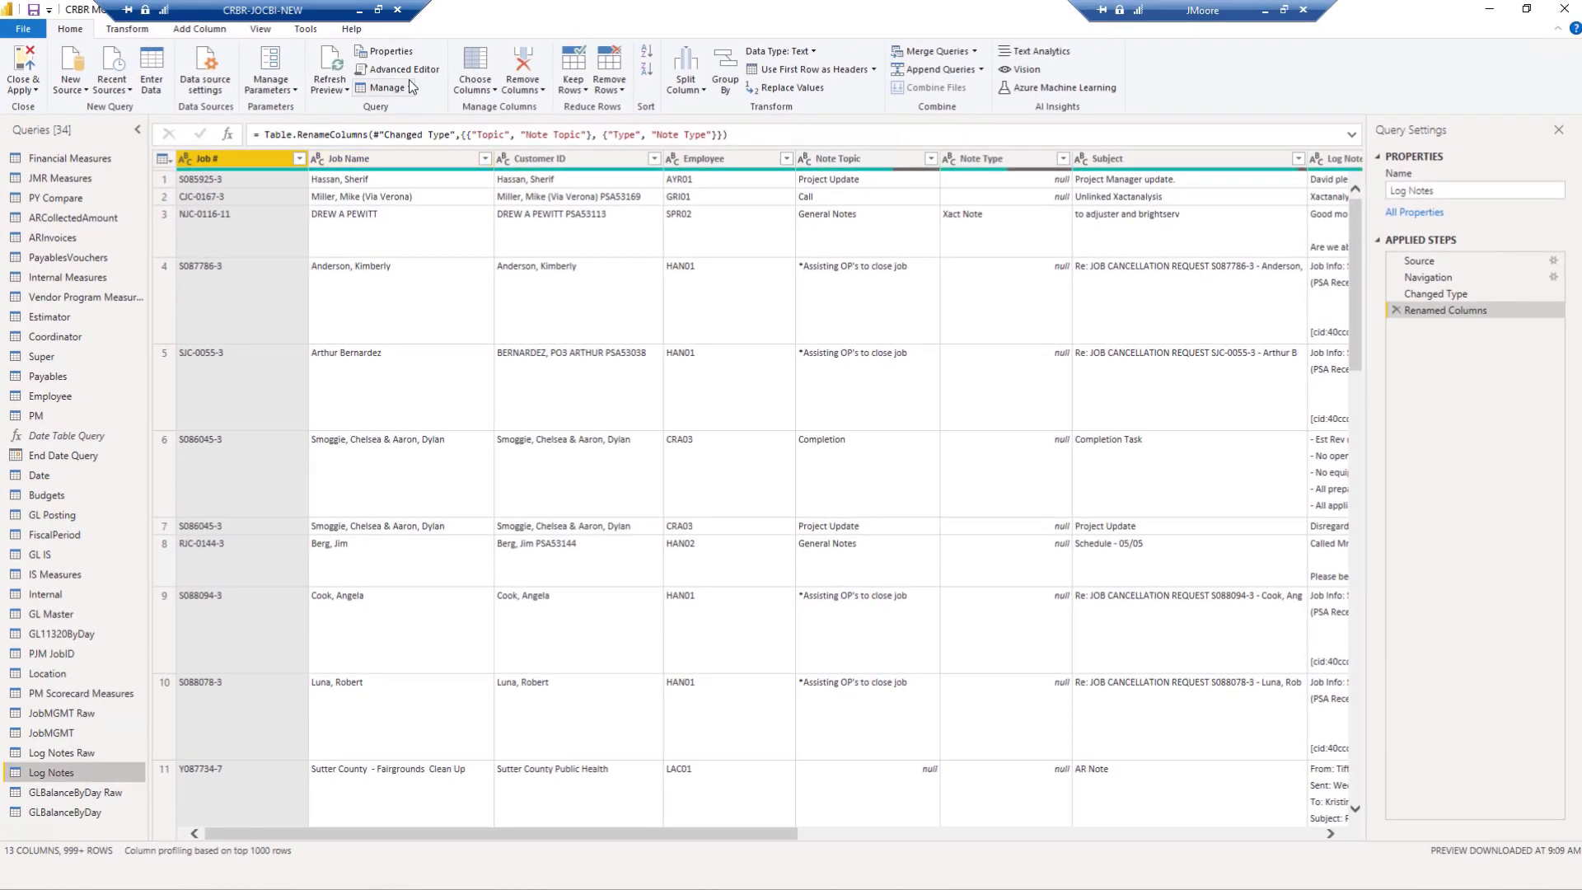
click(405, 71)
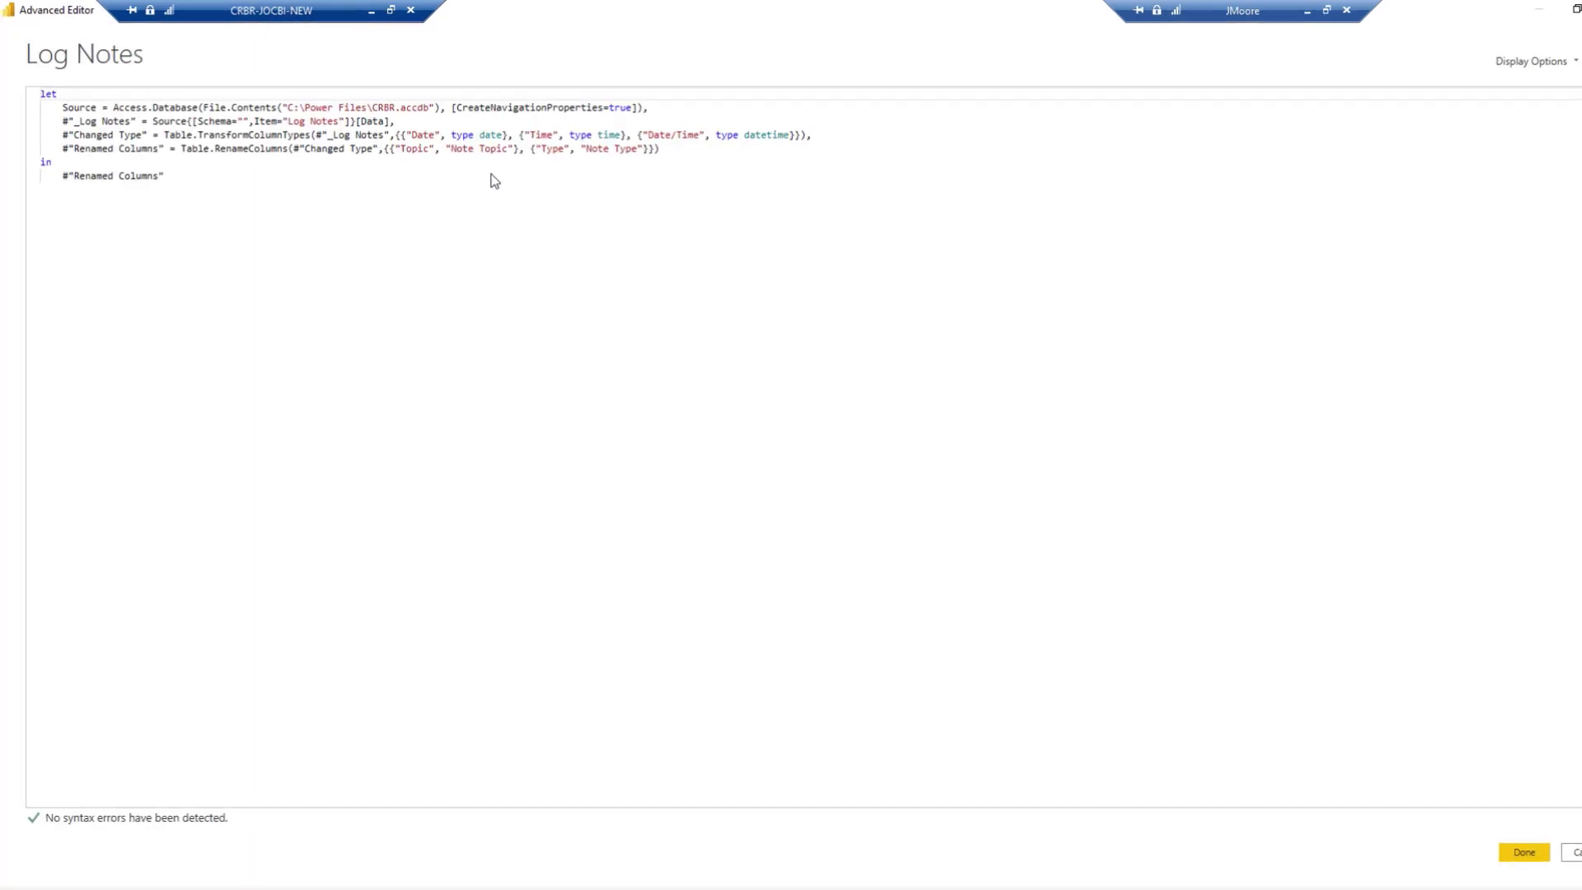
drag(84, 145, 101, 145)
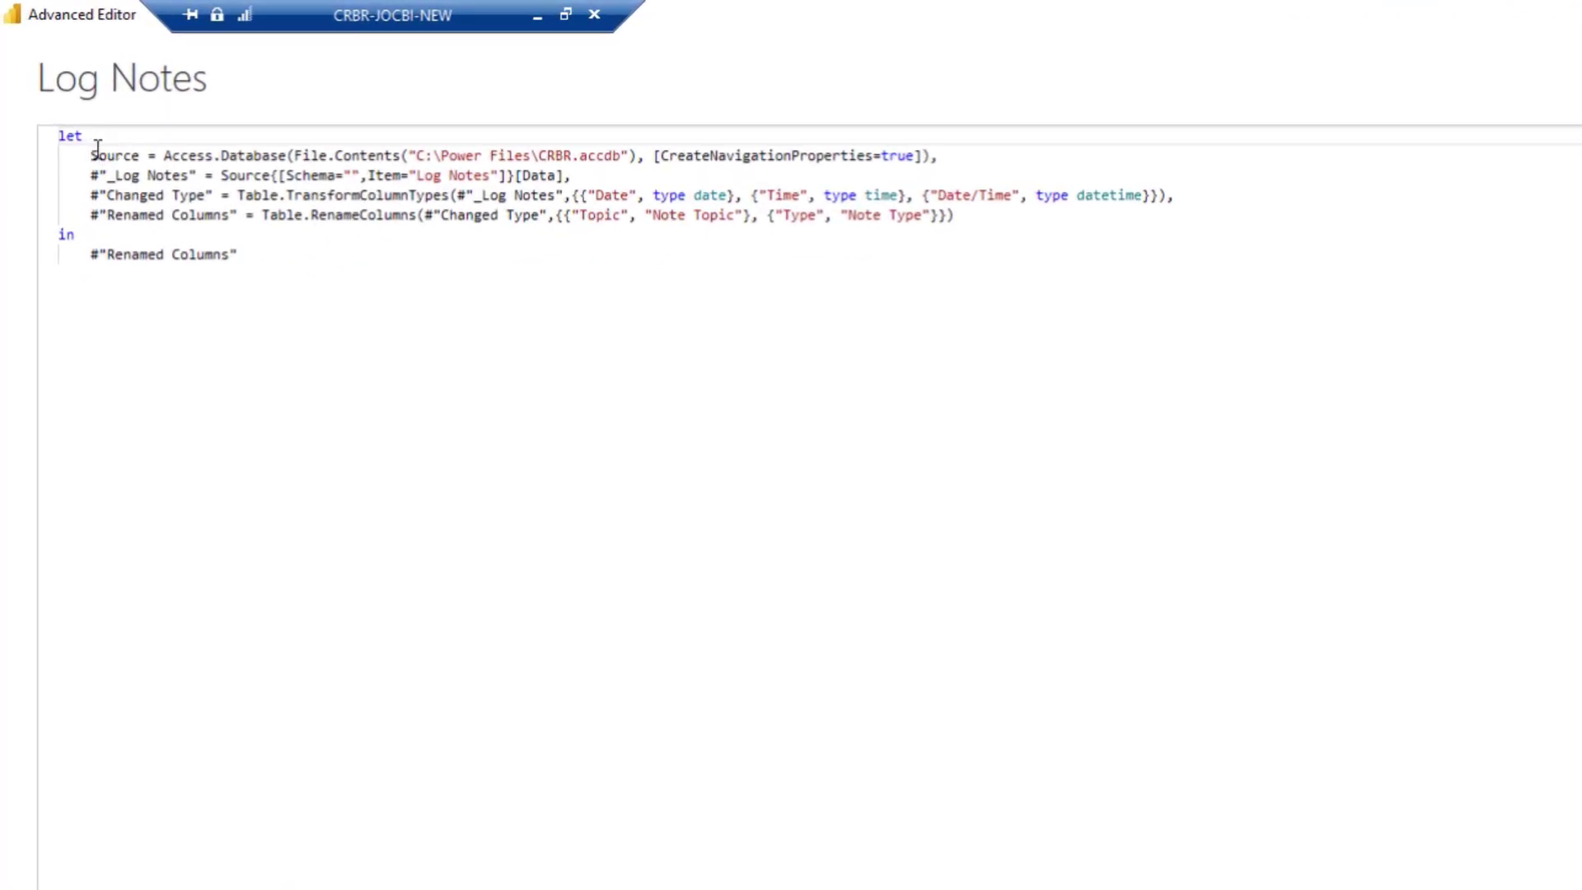
drag(396, 175, 647, 173)
click(648, 173)
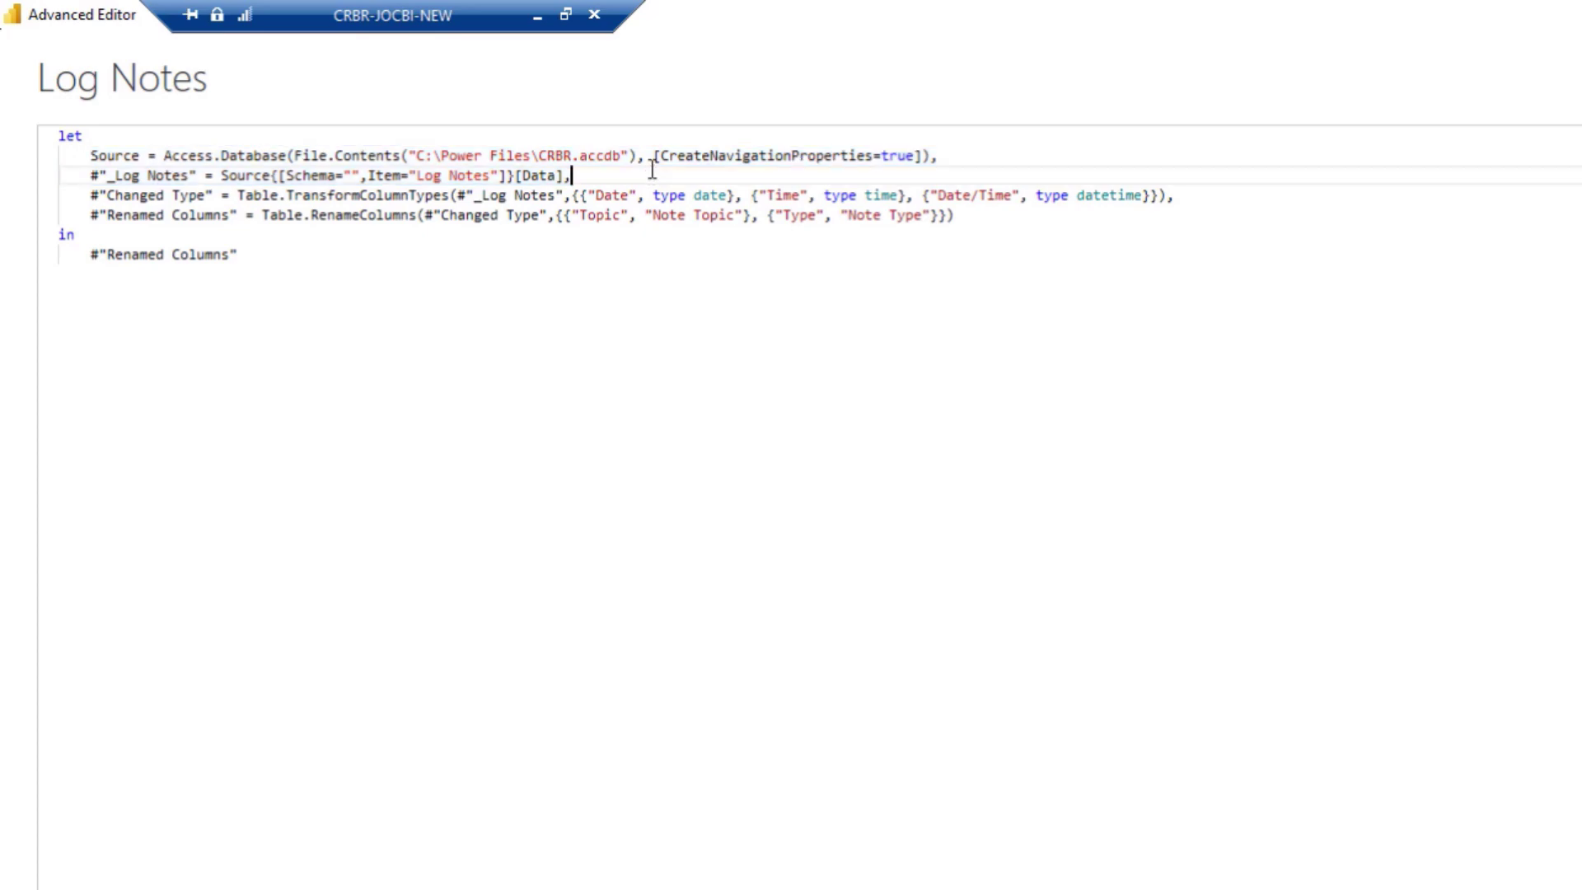
drag(164, 155, 482, 156)
drag(617, 172, 637, 175)
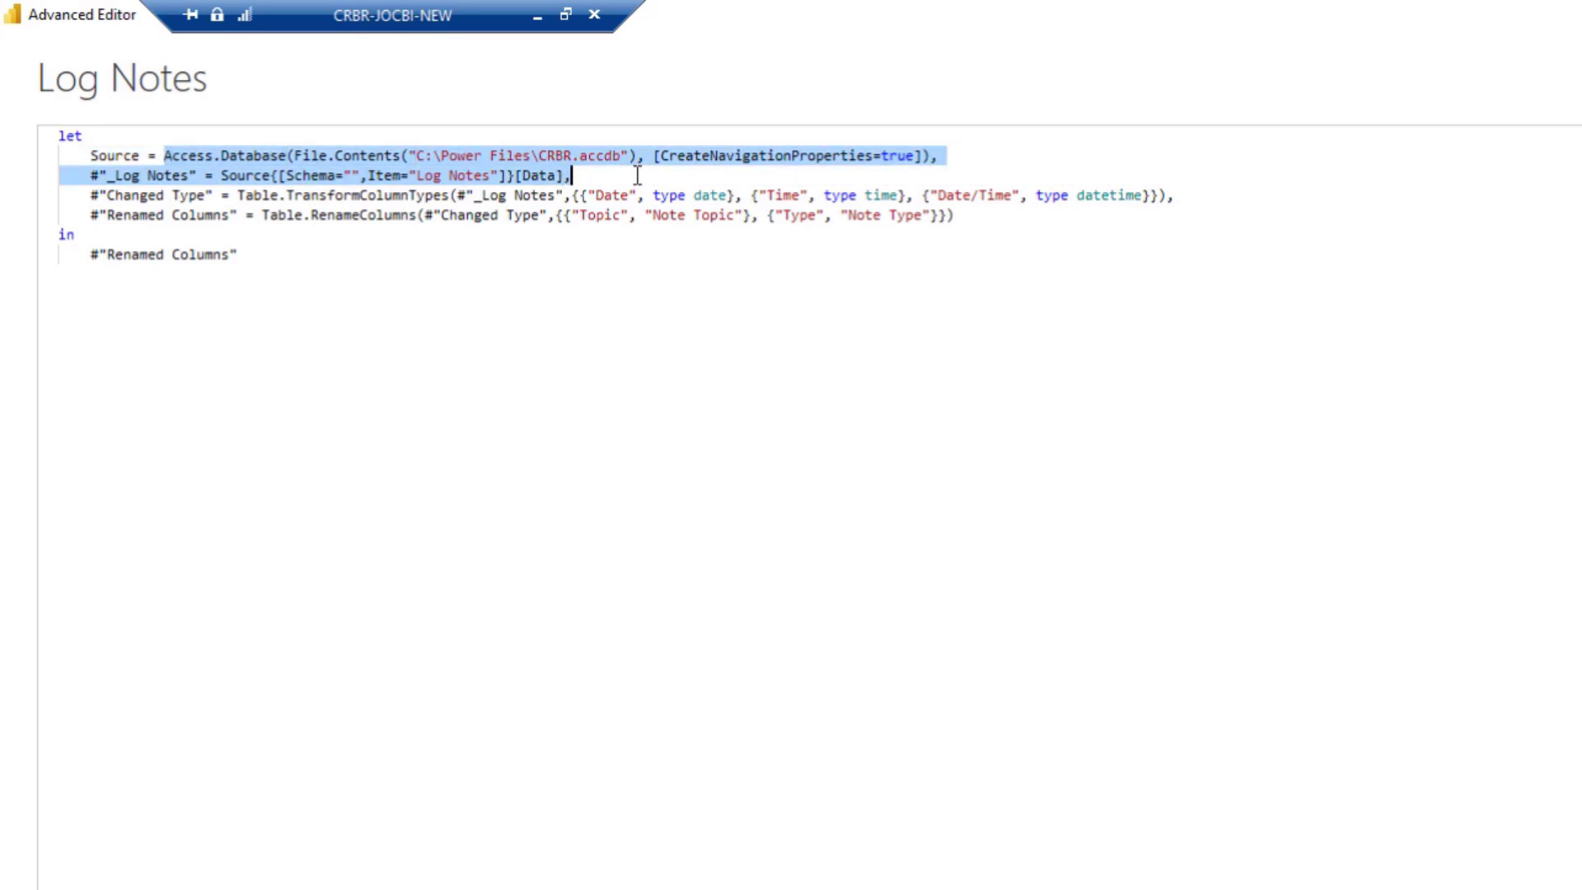
key(BackSpace)
text(log)
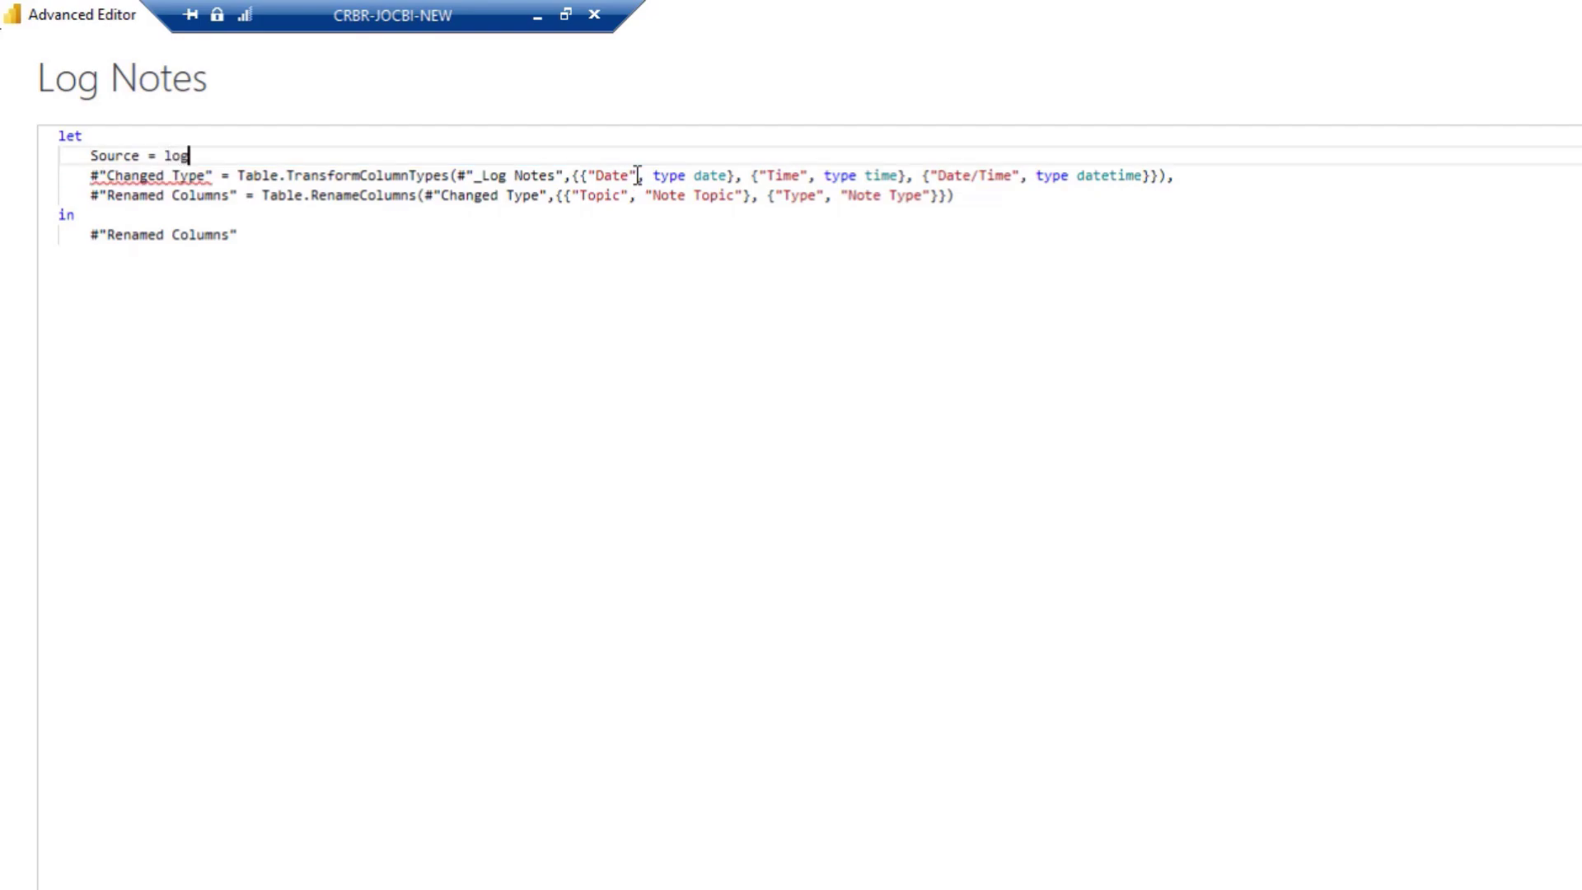
text( n)
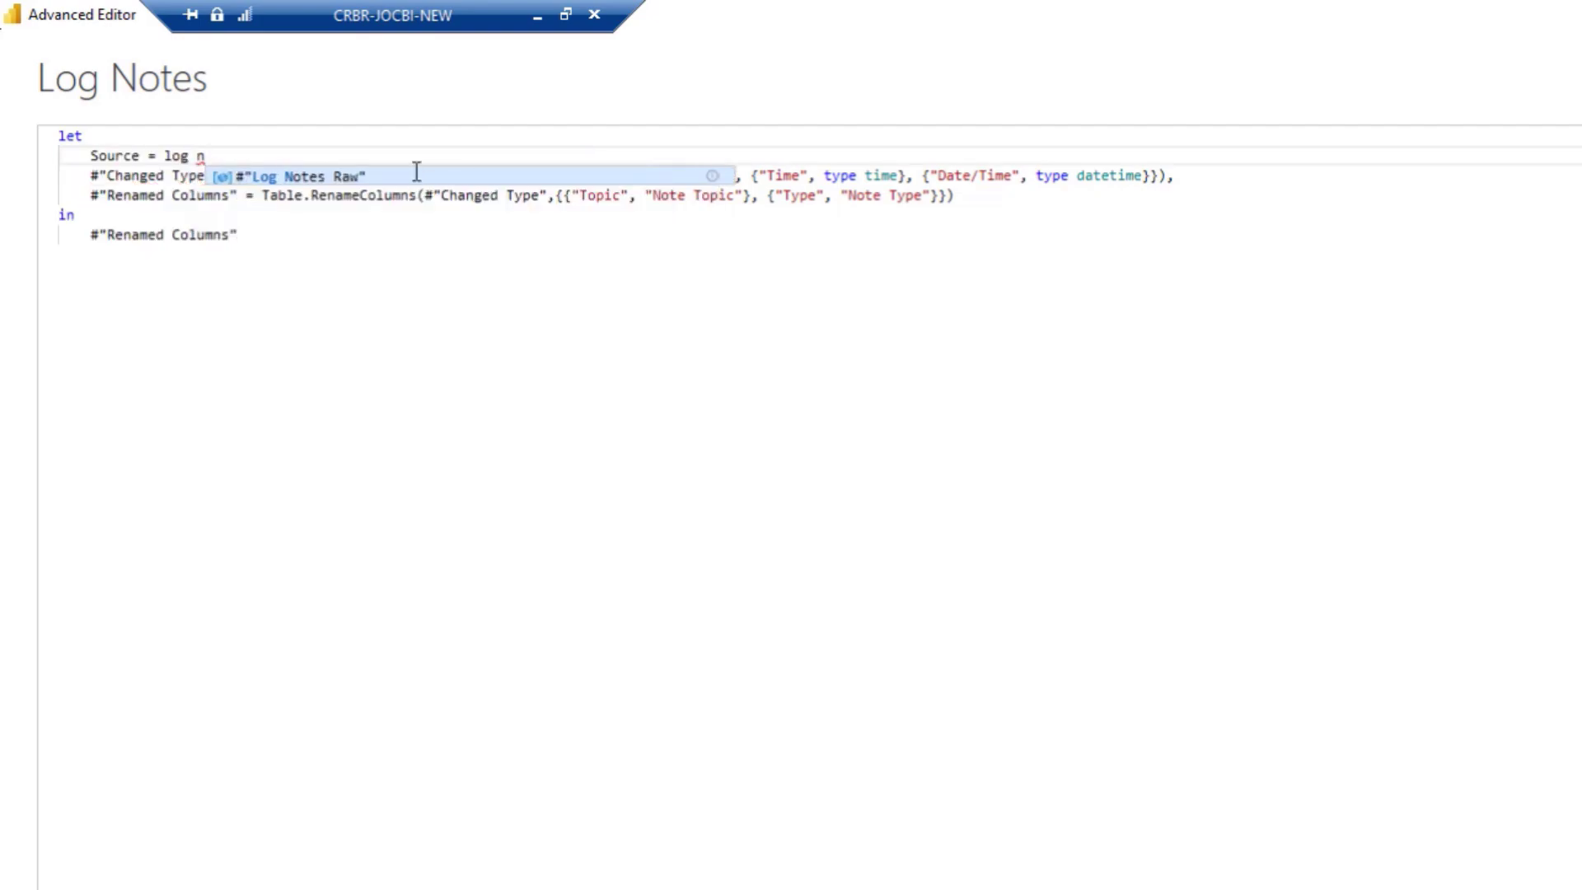
key(Tab)
text(,)
Replace the #"_Log Notes" reference in the "Changed Type" line of the Log Notes code with Source and apply the edit
drag(458, 176, 563, 175)
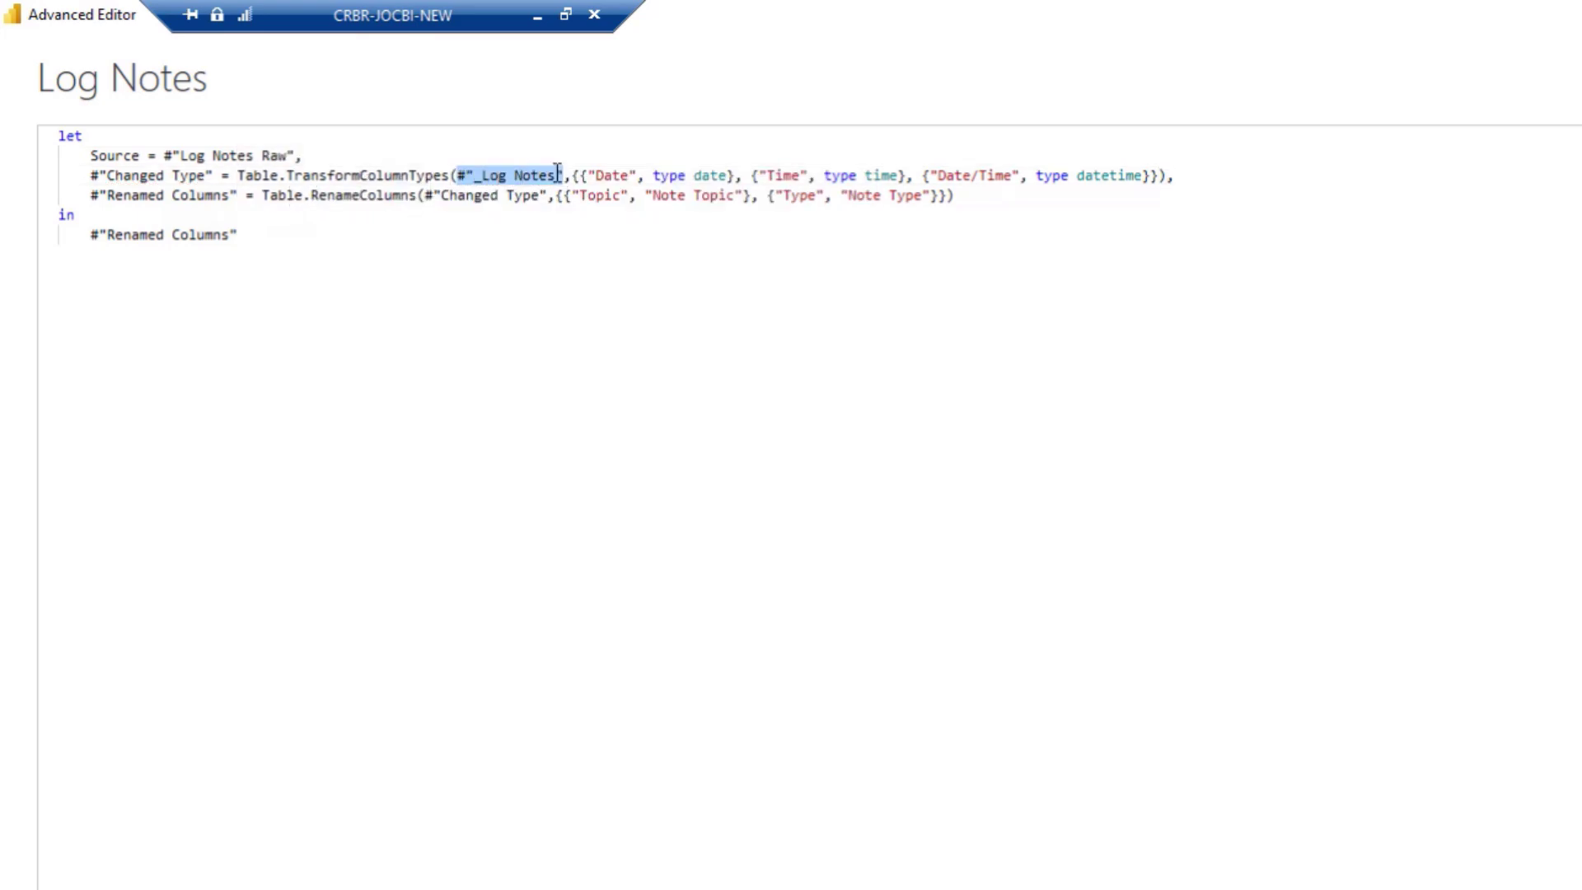
text(Source)
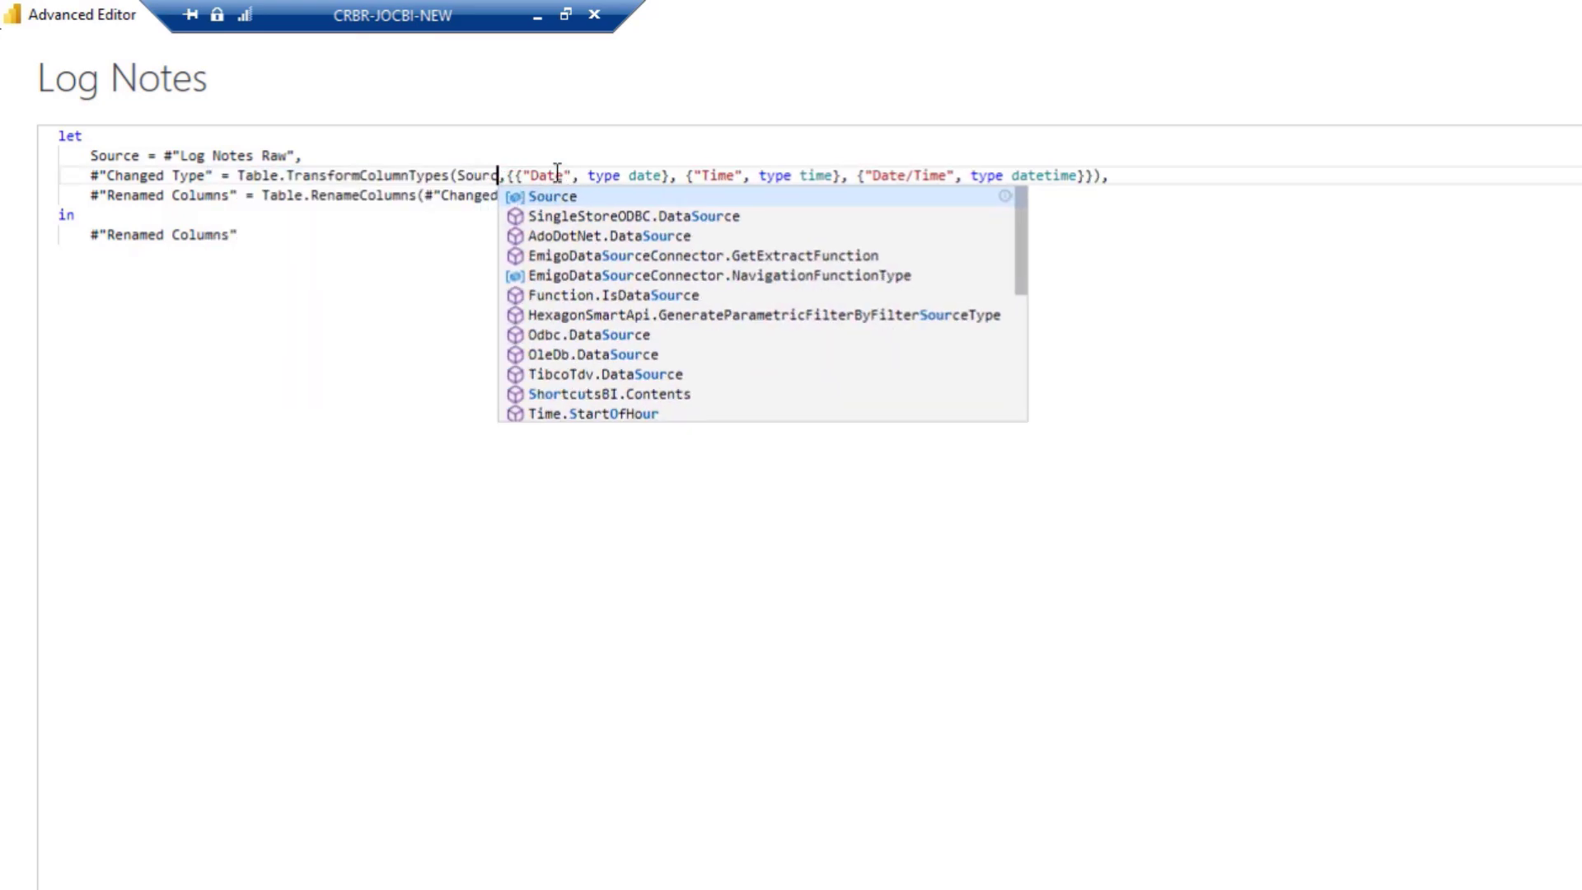
click(1557, 853)
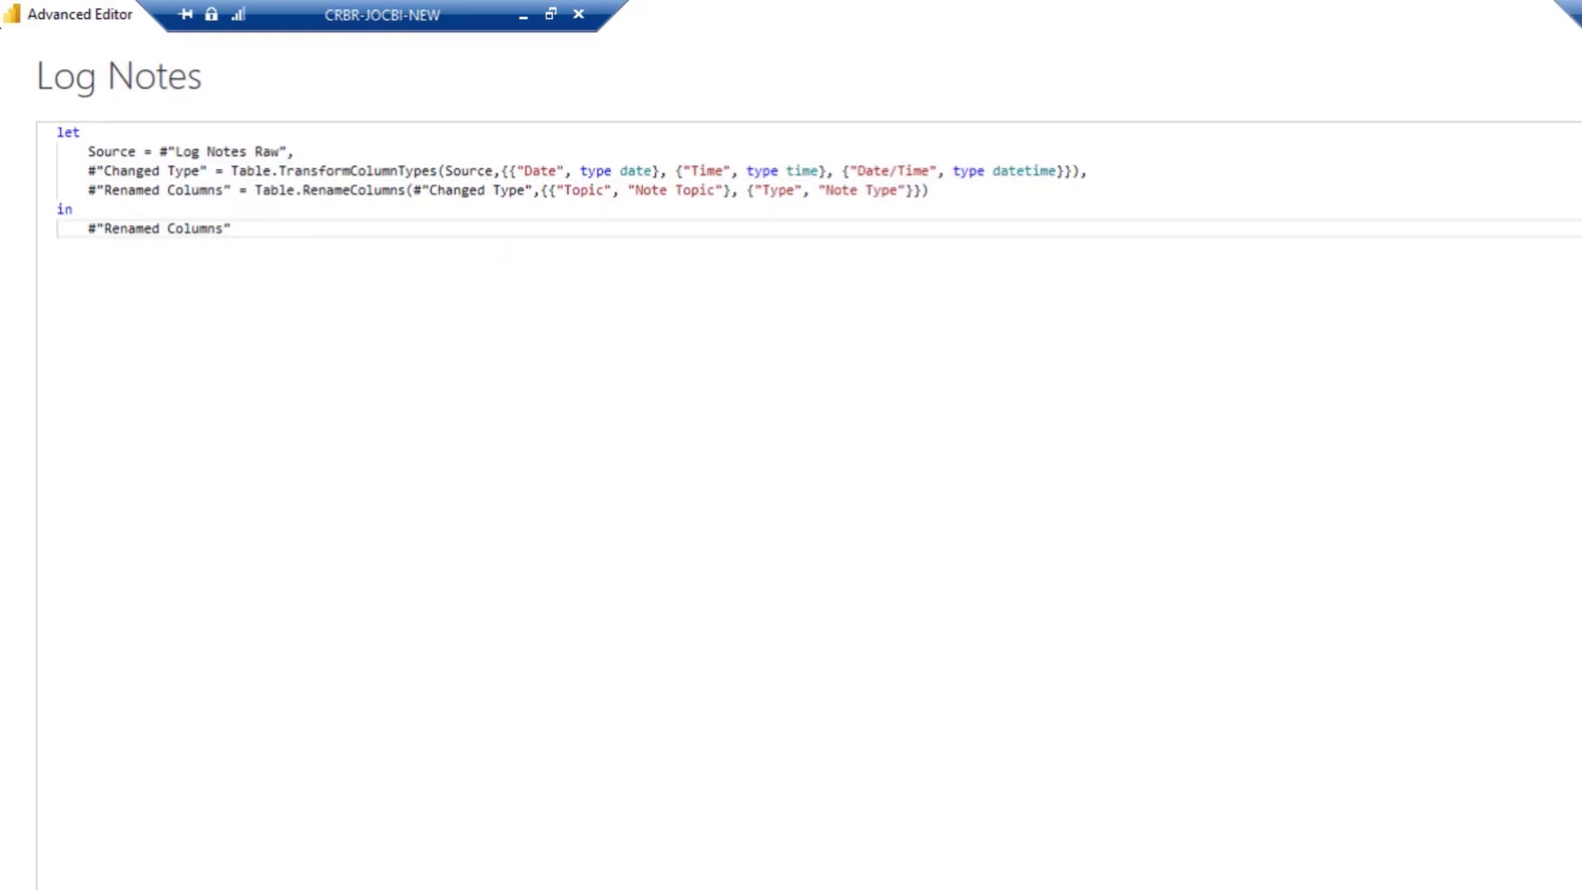
click(1431, 689)
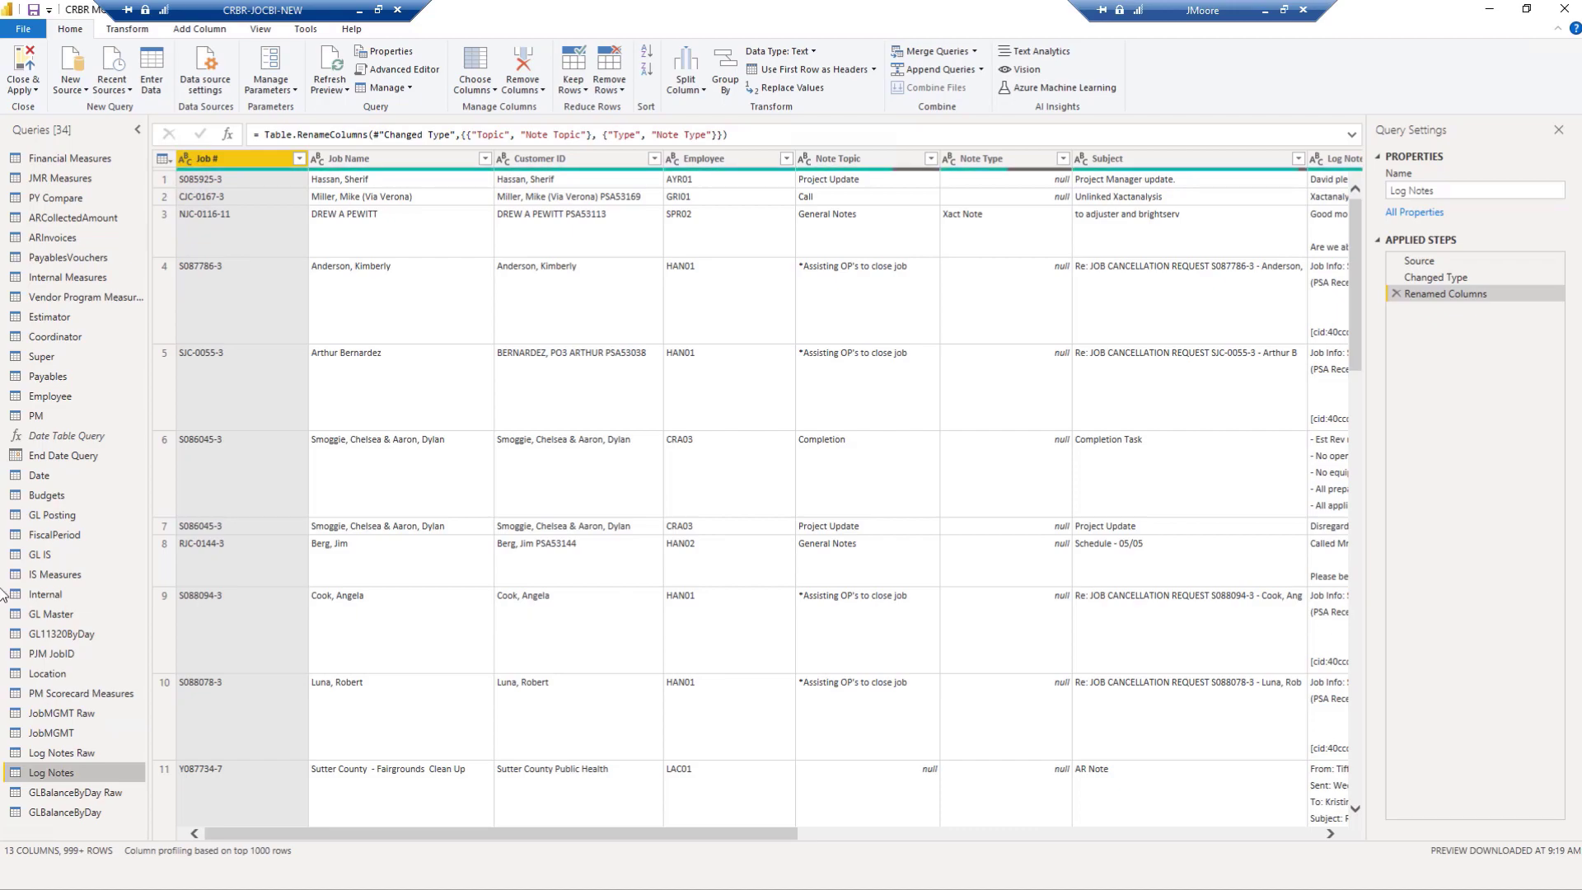
In the GLBalanceByDay query's M code, replace the Access database source and navigation lines with Source = #"GLBalanceByDay Raw",
click(70, 815)
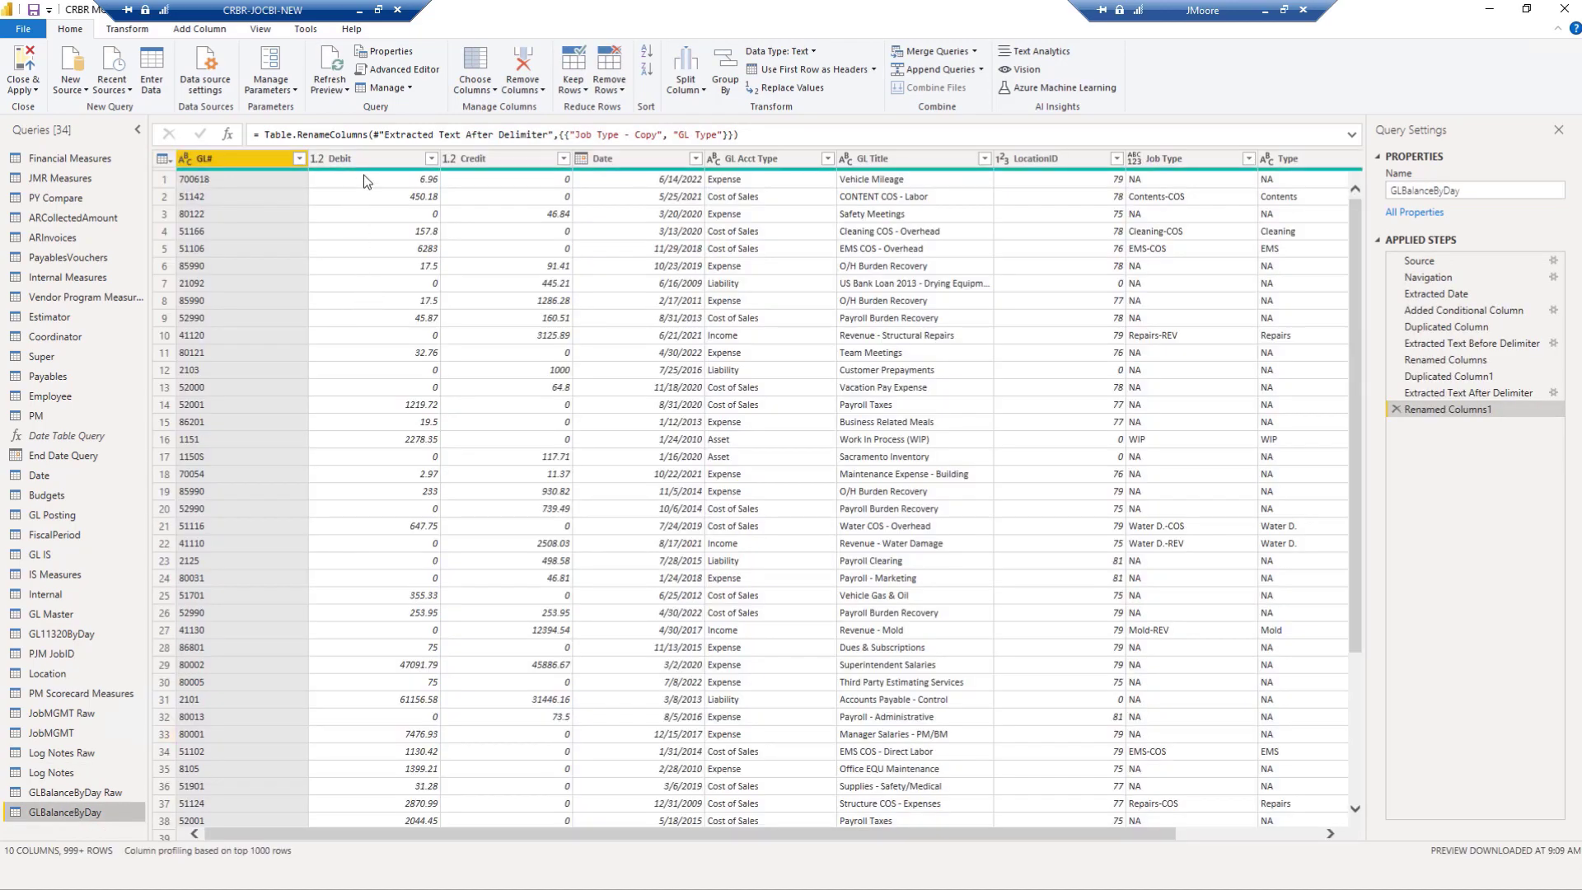
click(400, 71)
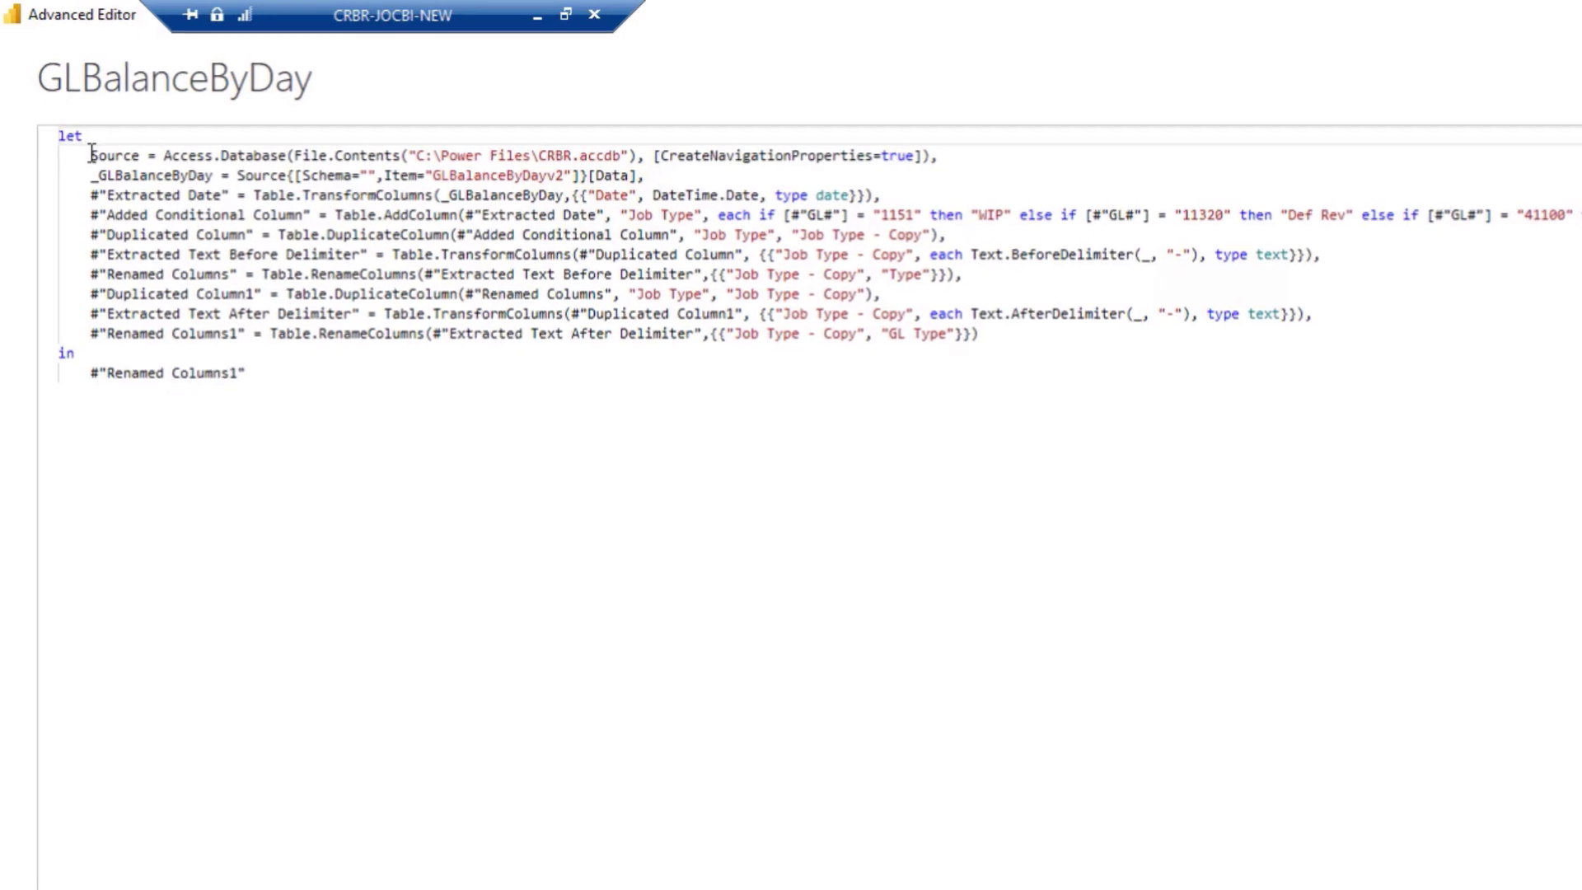
click(702, 155)
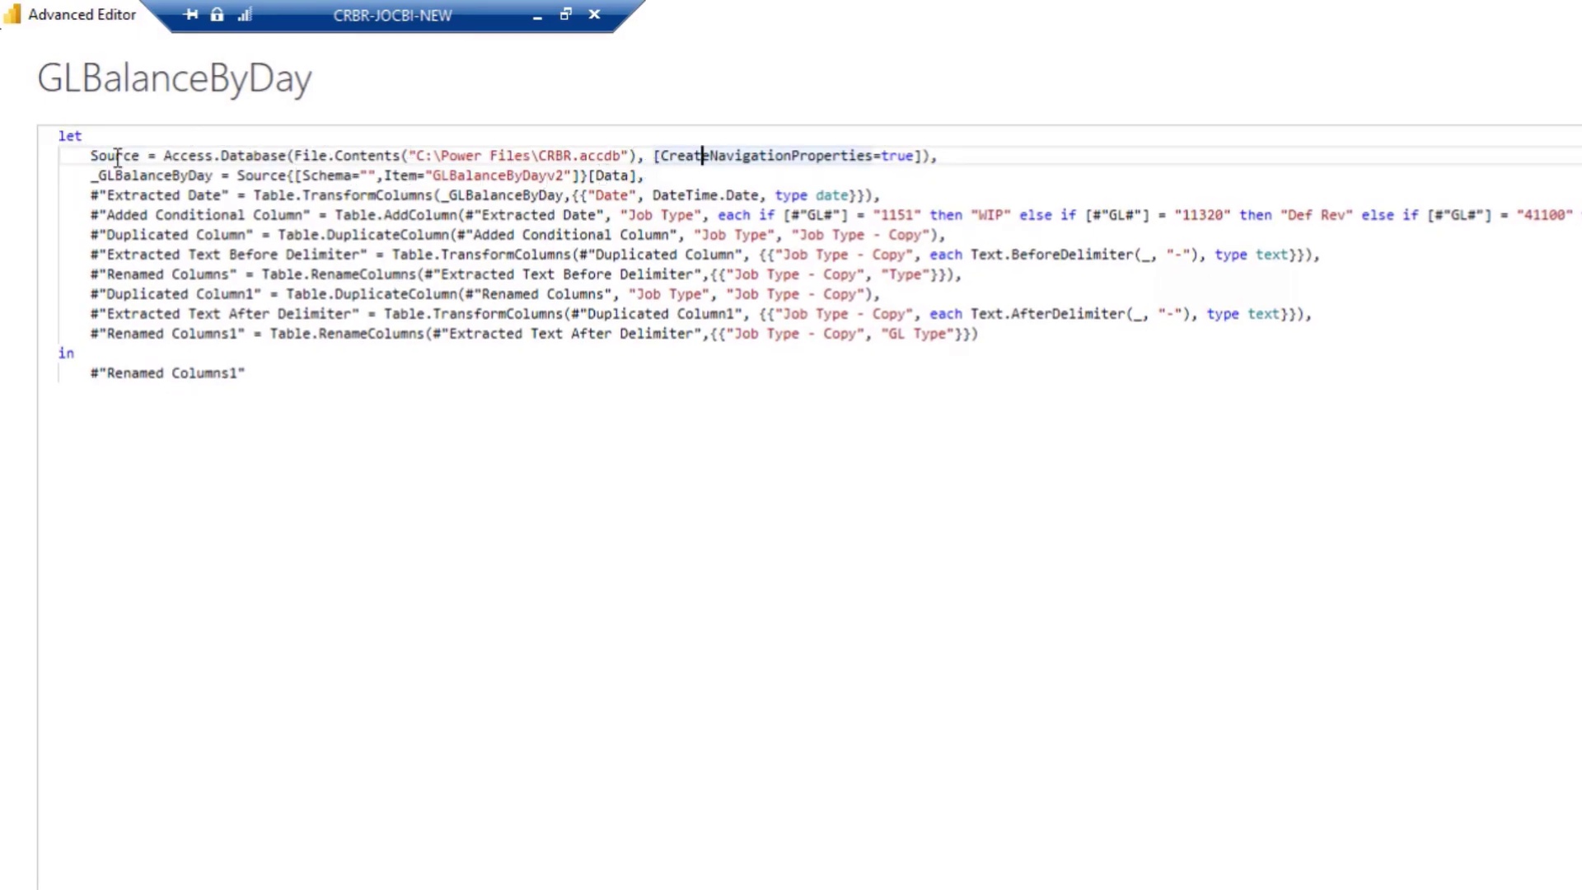
drag(164, 156, 677, 181)
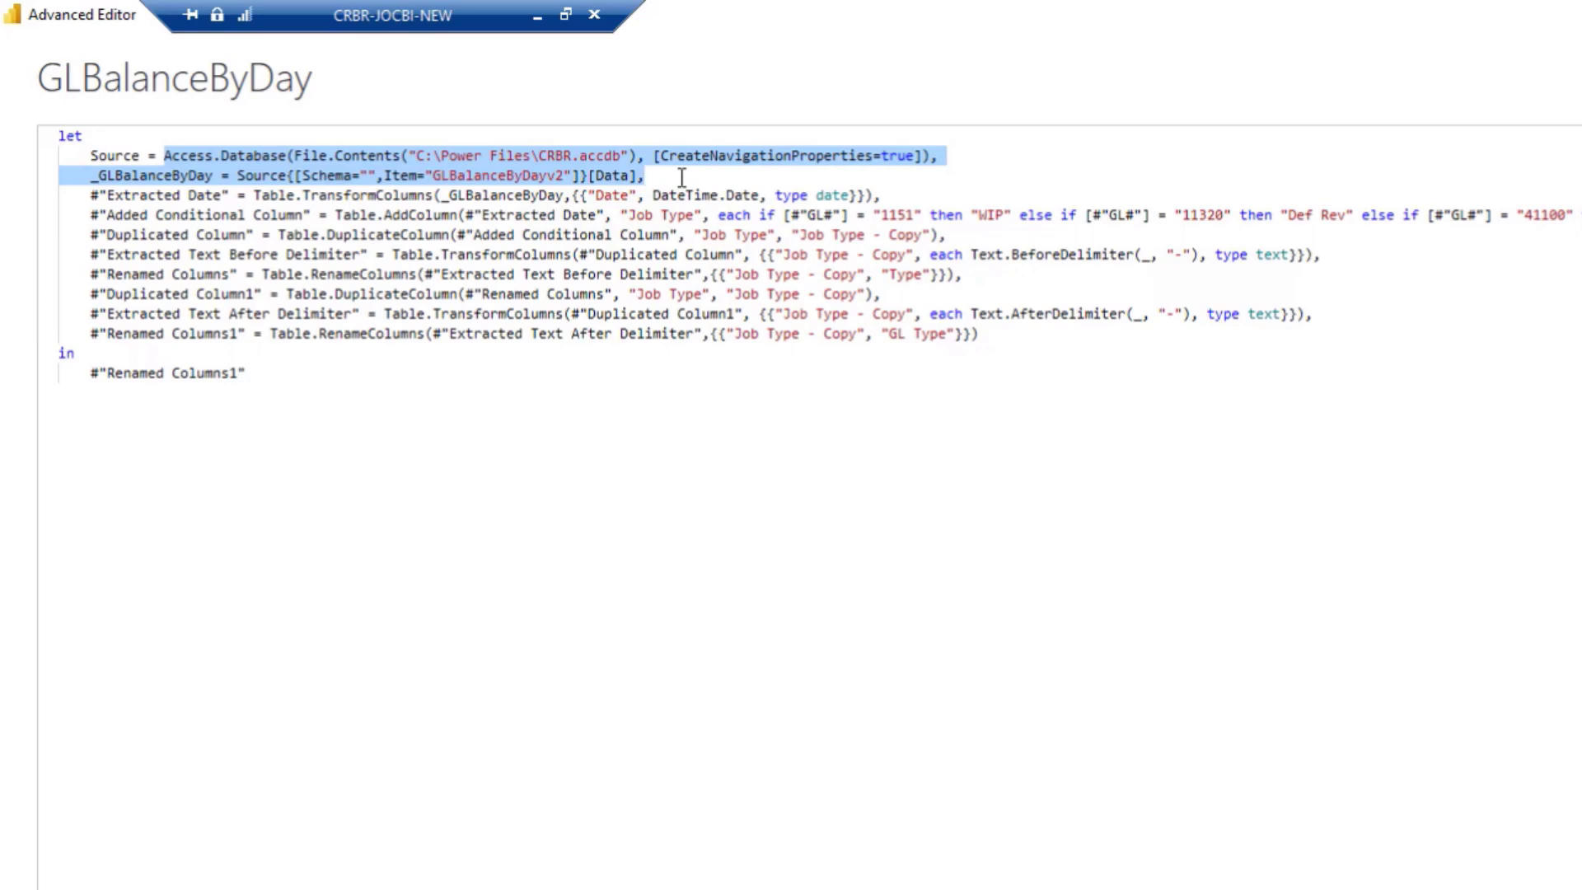
text(glbal)
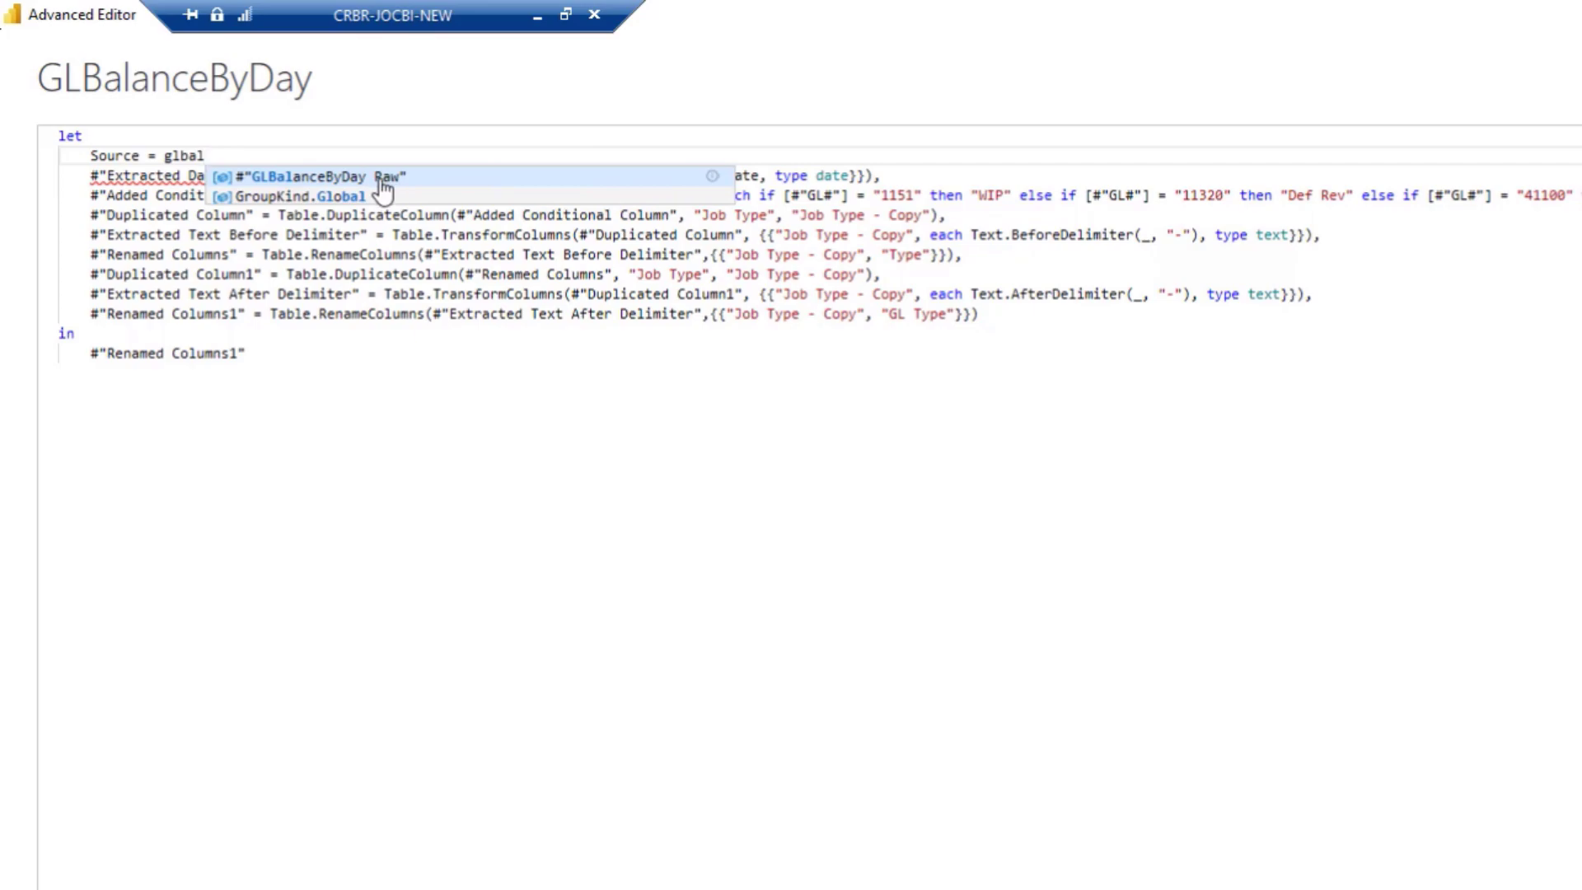
double_click(383, 181)
text(,)
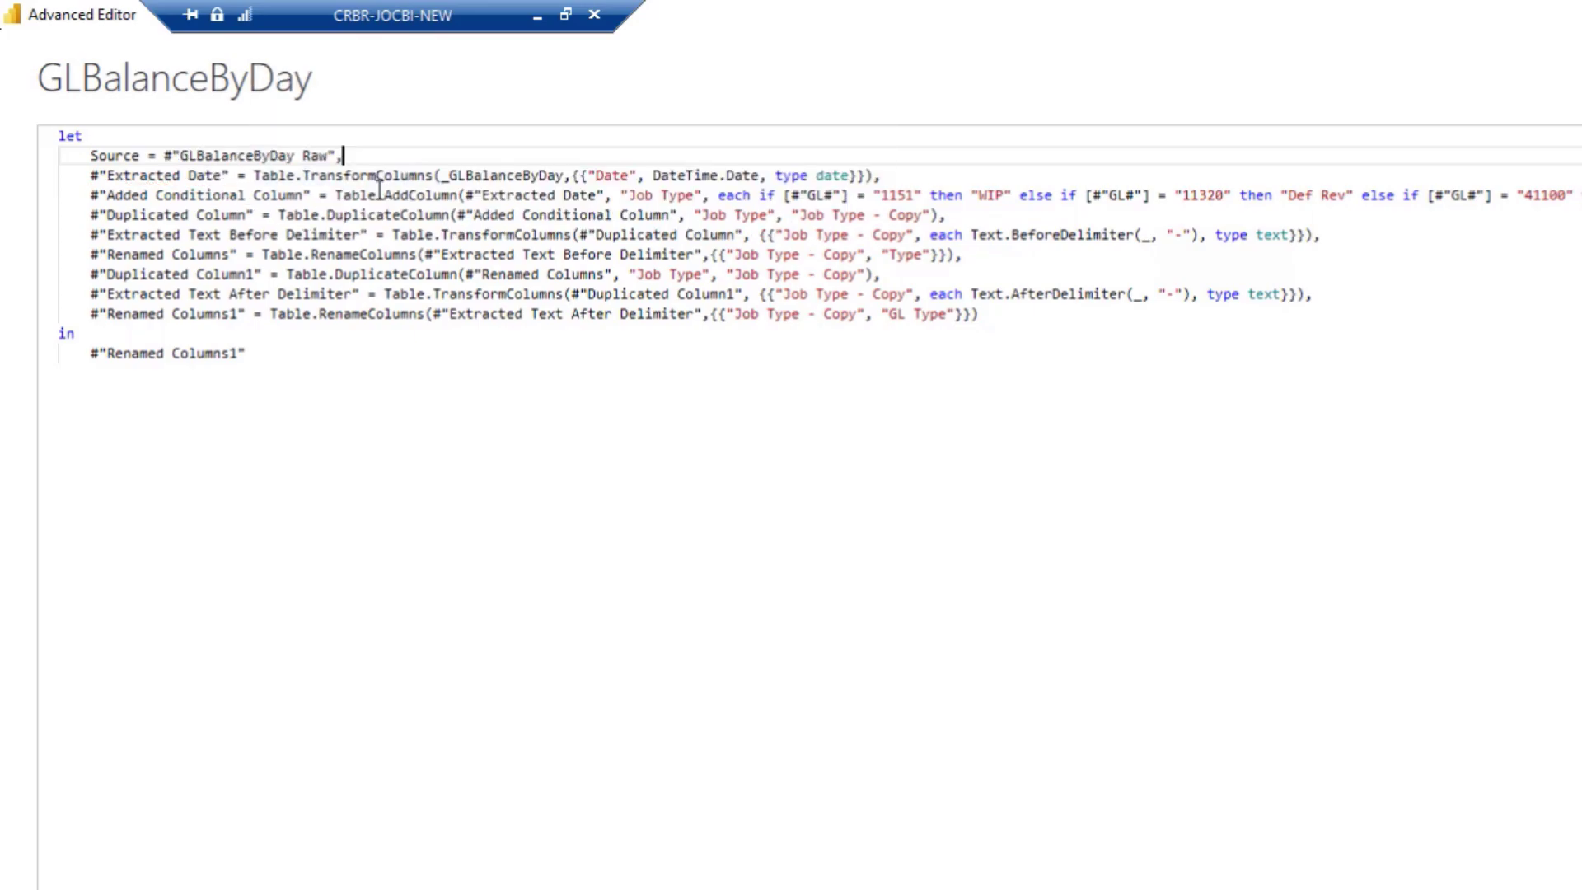
Replace the _GLBalanceByDay reference in the "Extracted Date" line of the GLBalanceByDay code with Source and apply the edit
drag(440, 175, 567, 171)
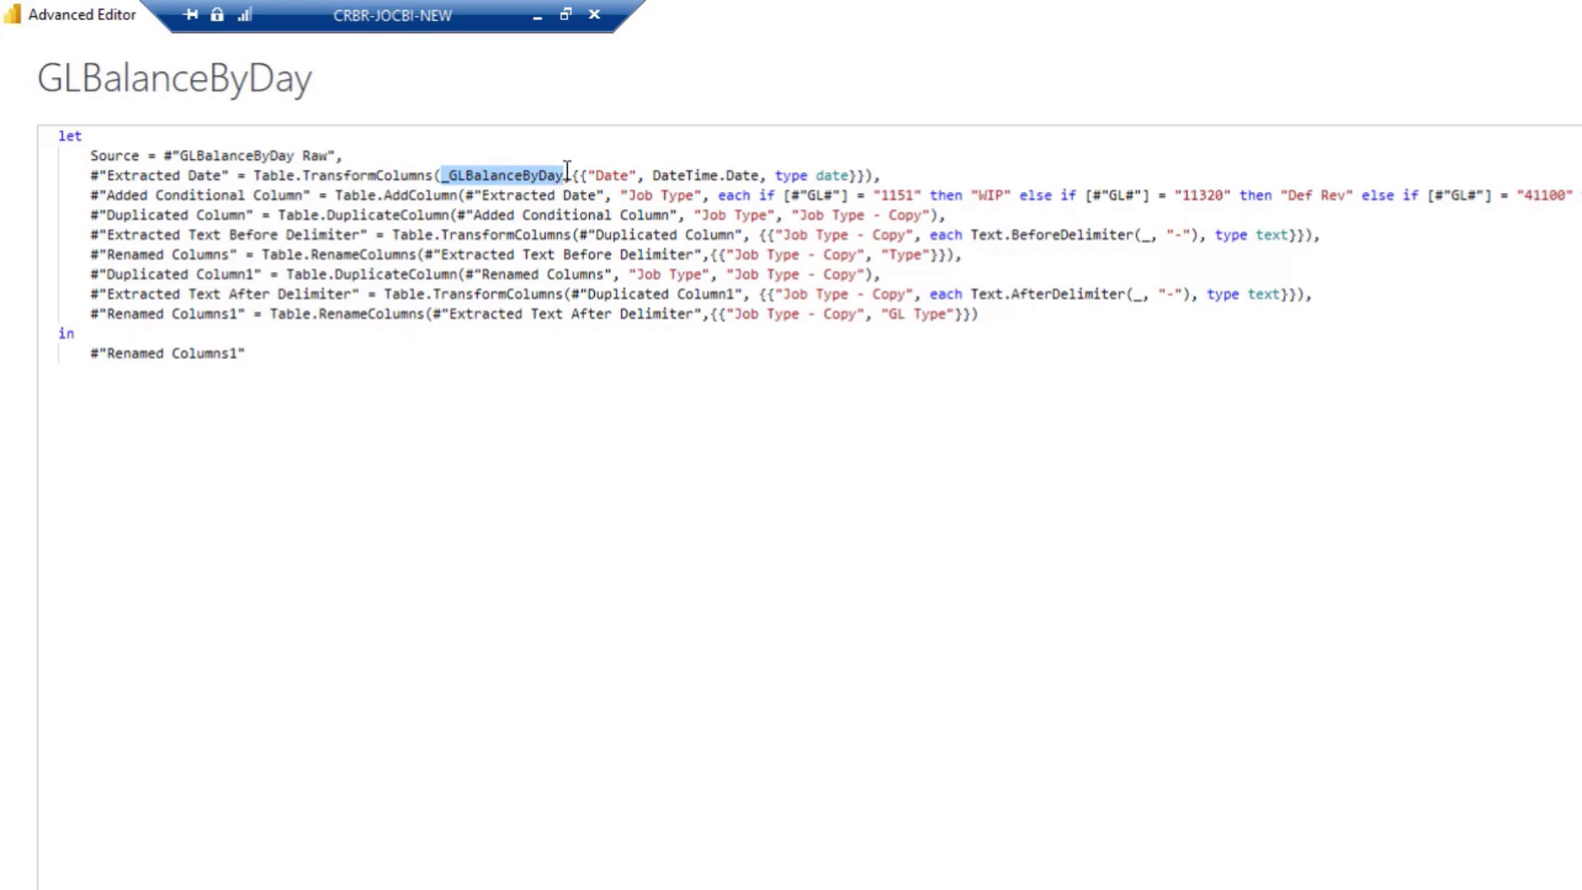
text(Source)
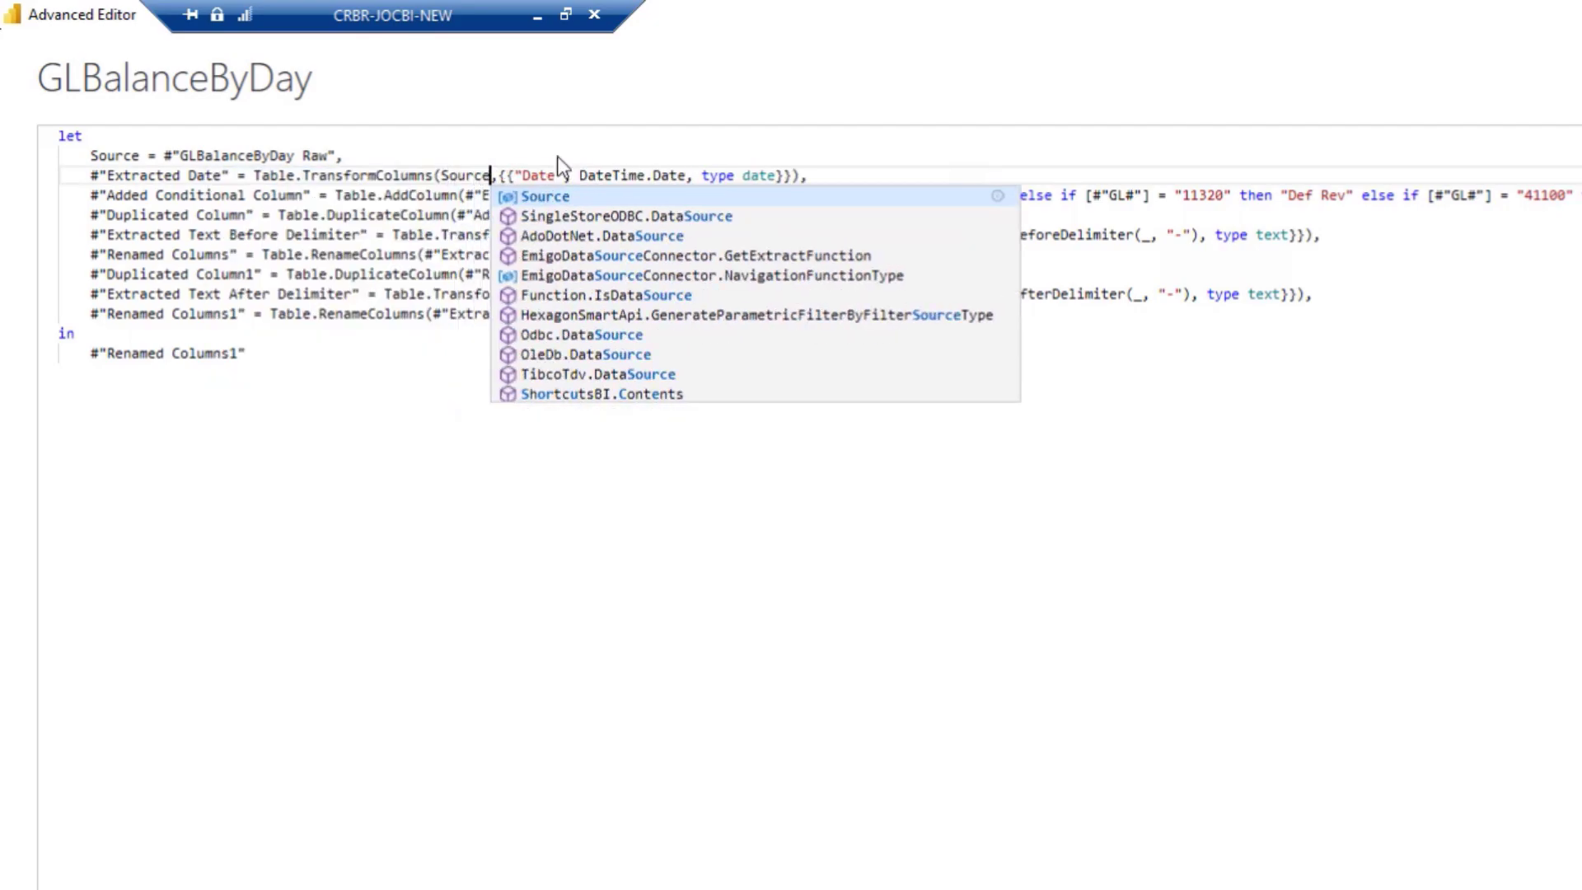
click(383, 401)
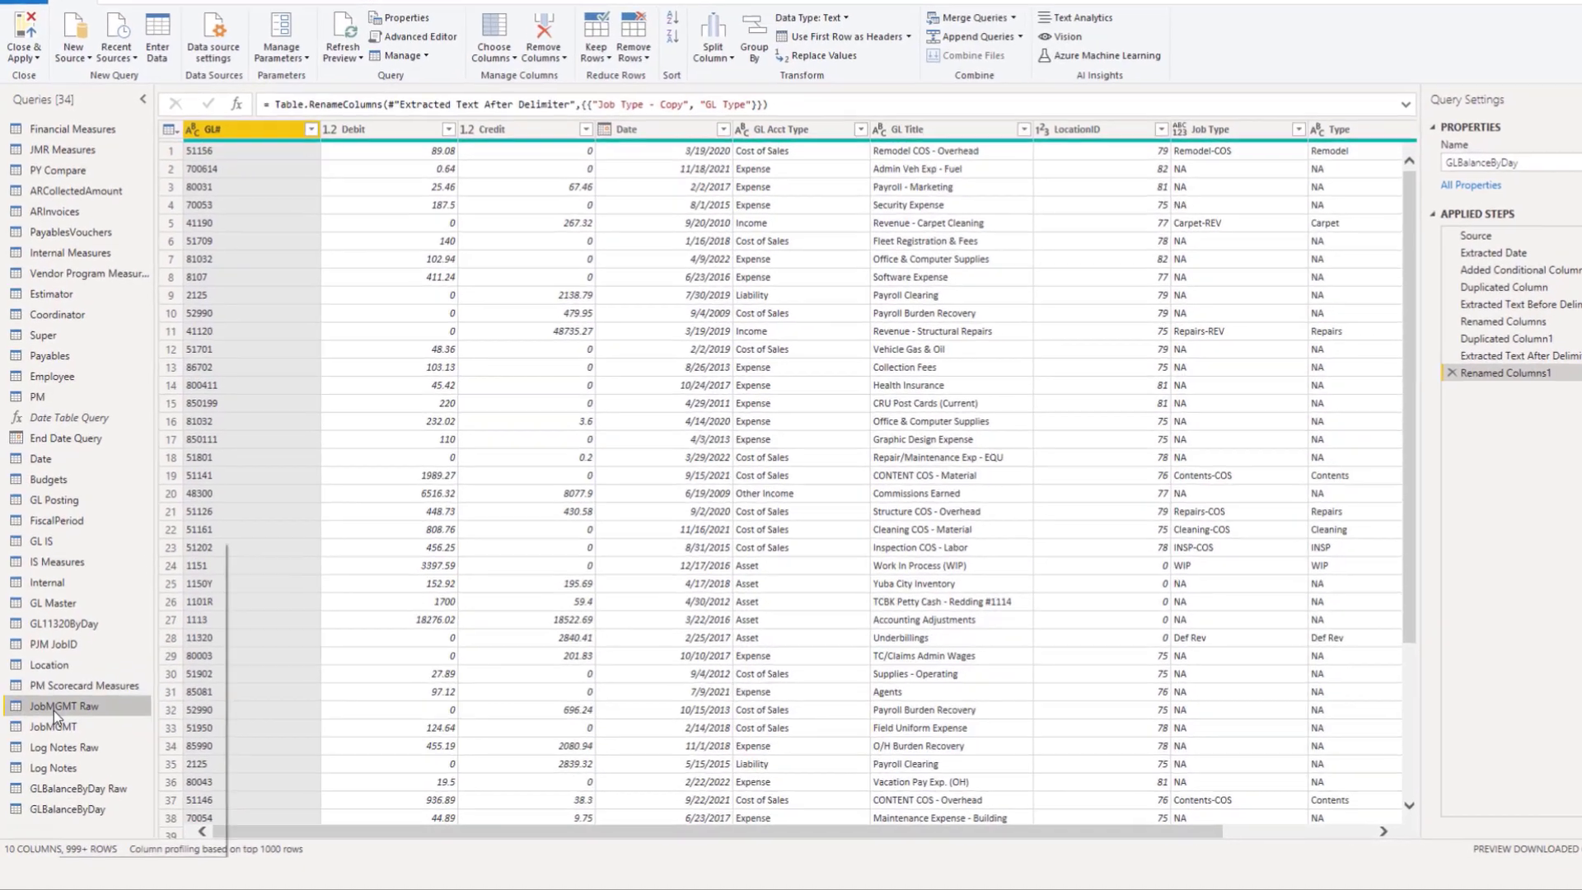
Disable loading for the JobMGMT Raw, Log Notes Raw and GLBalanceByDay Raw queries
right_click(52, 713)
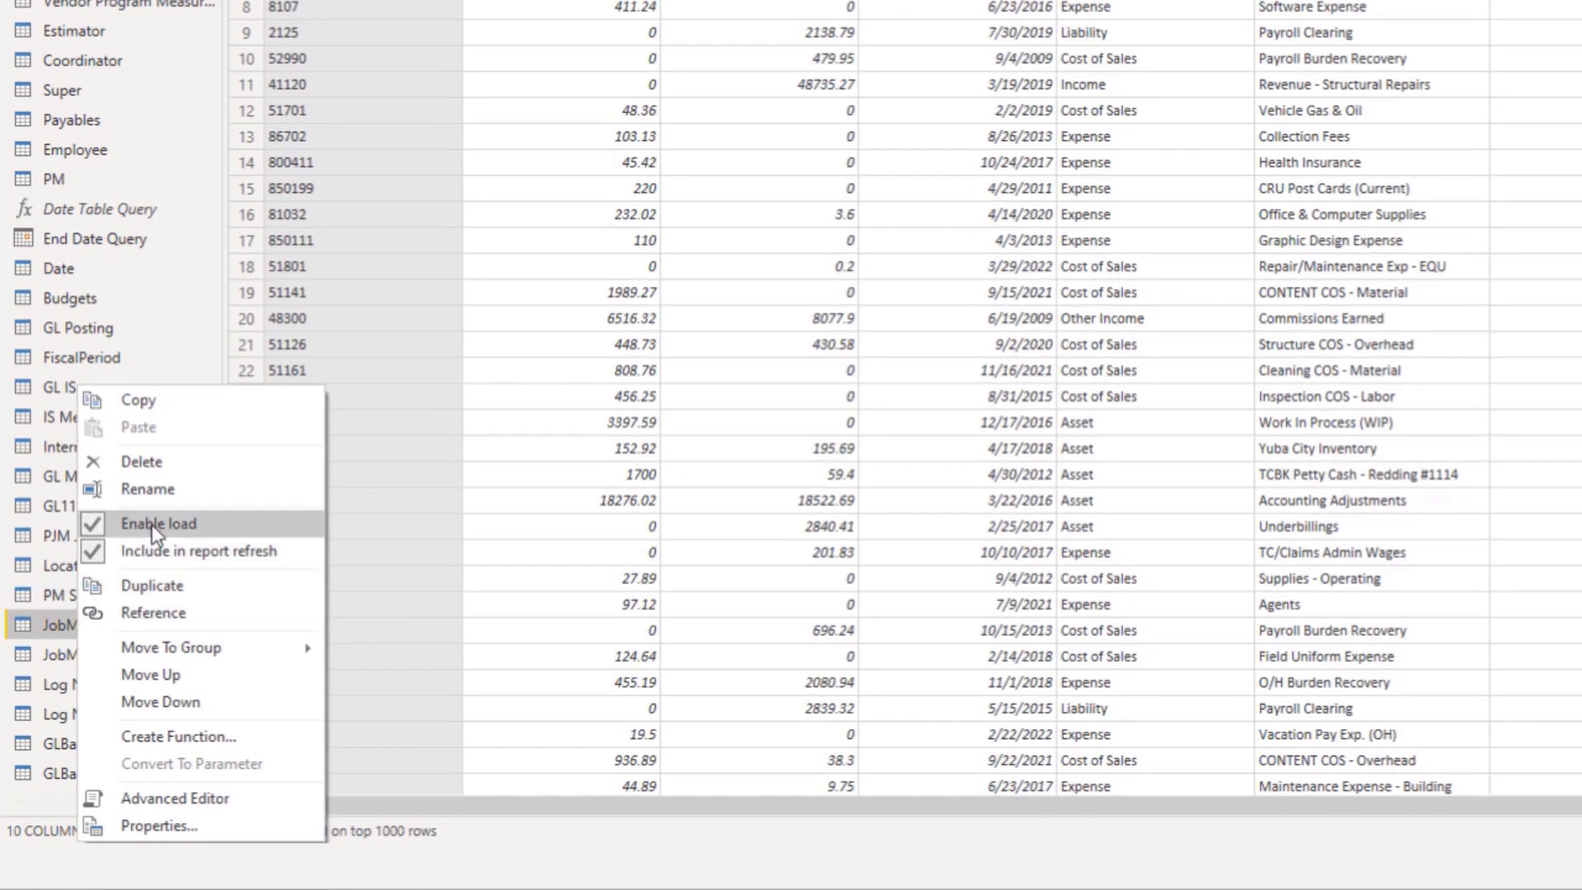
click(92, 524)
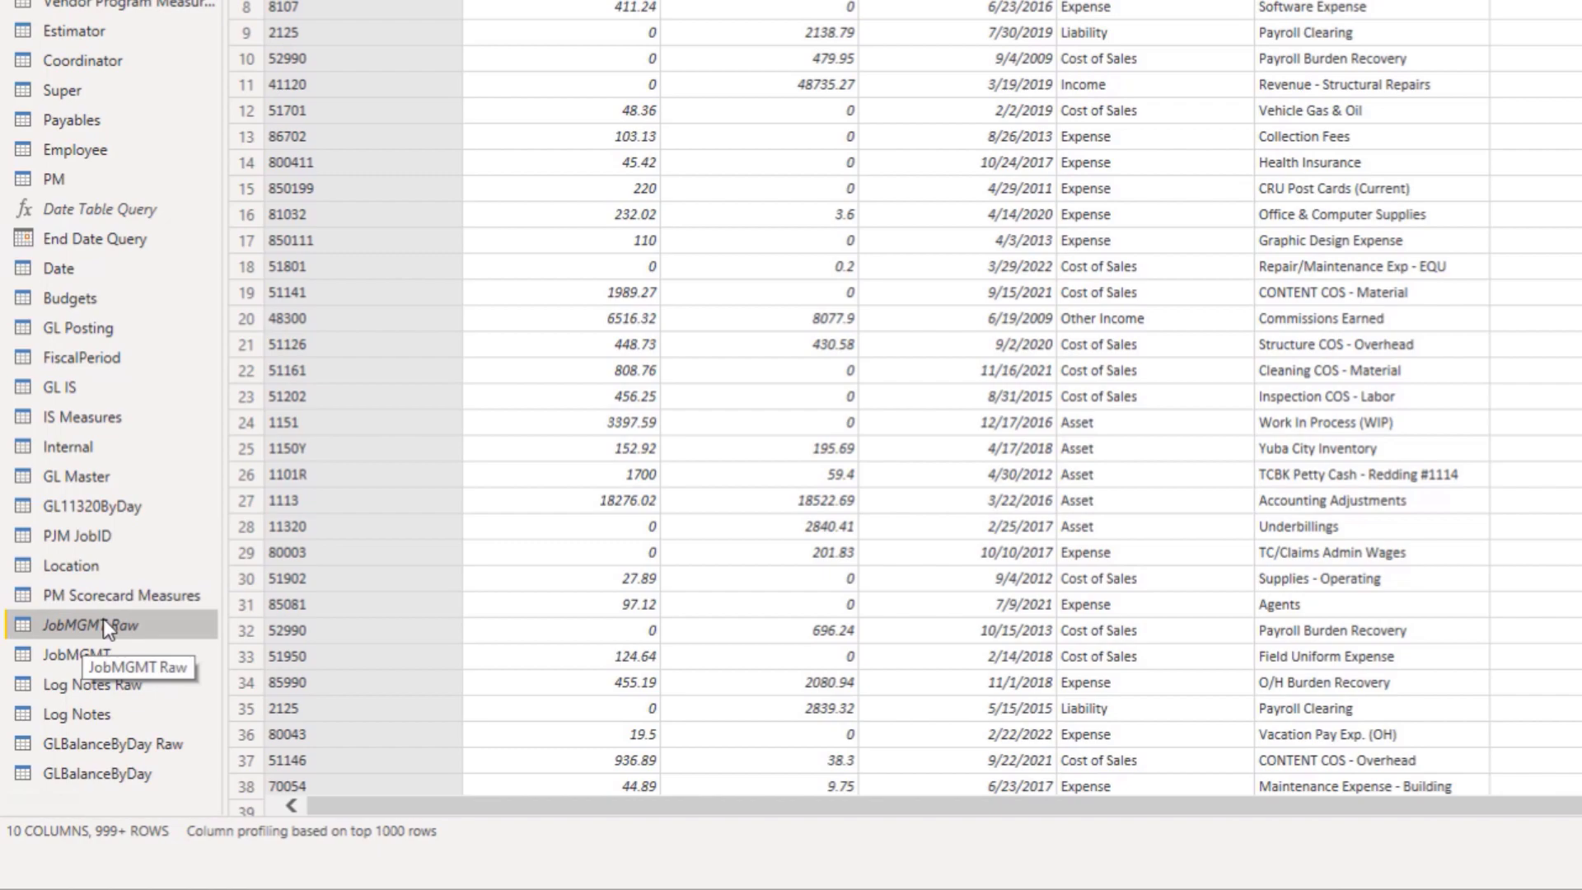
right_click(87, 690)
click(102, 524)
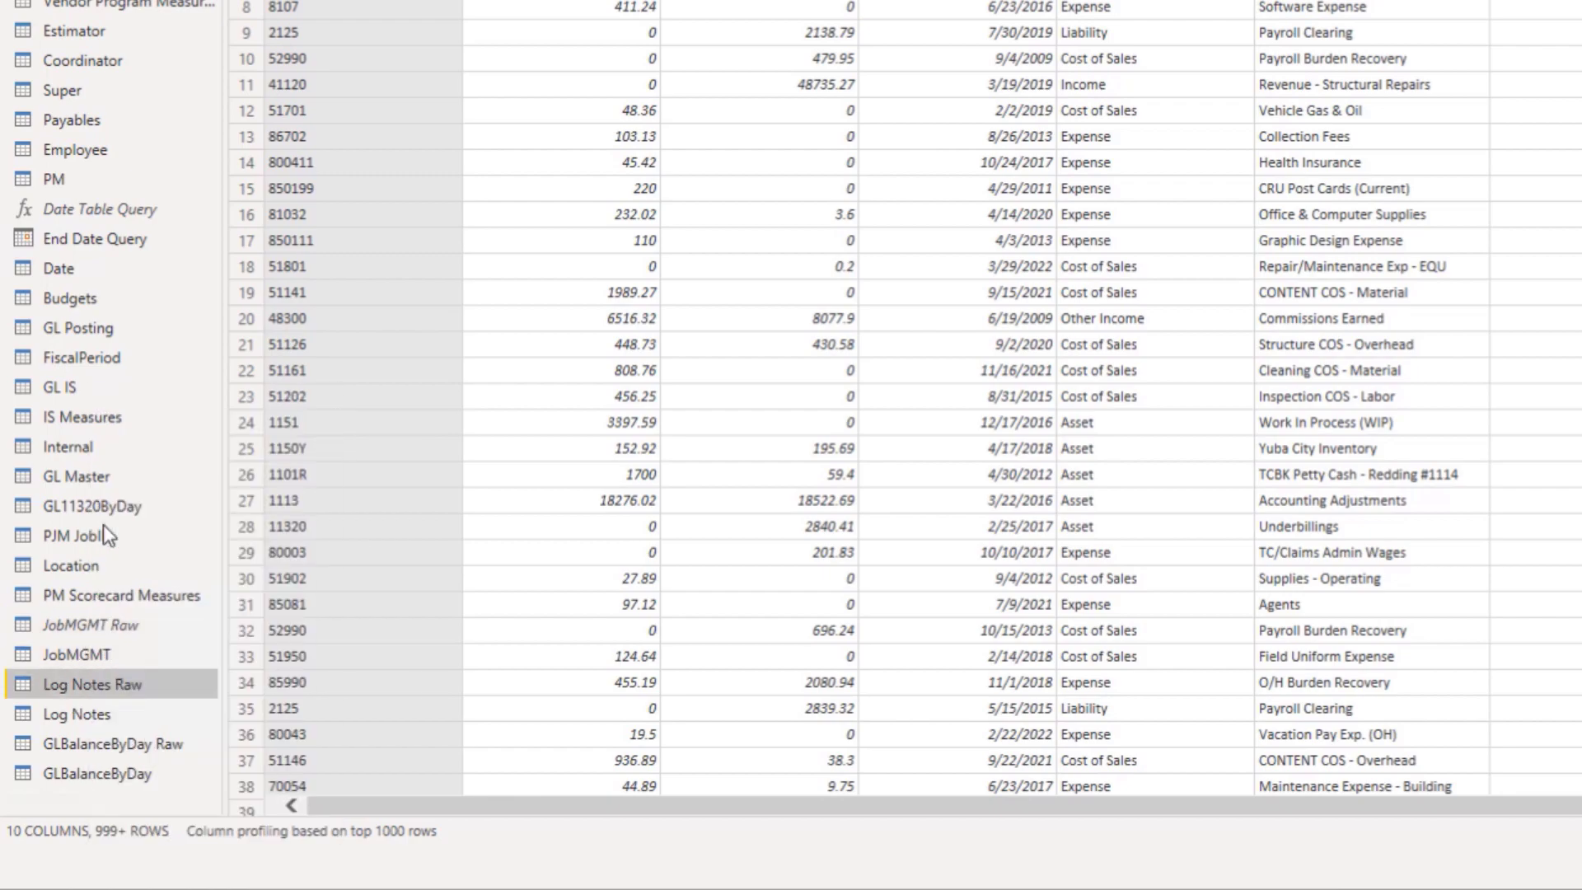
right_click(96, 745)
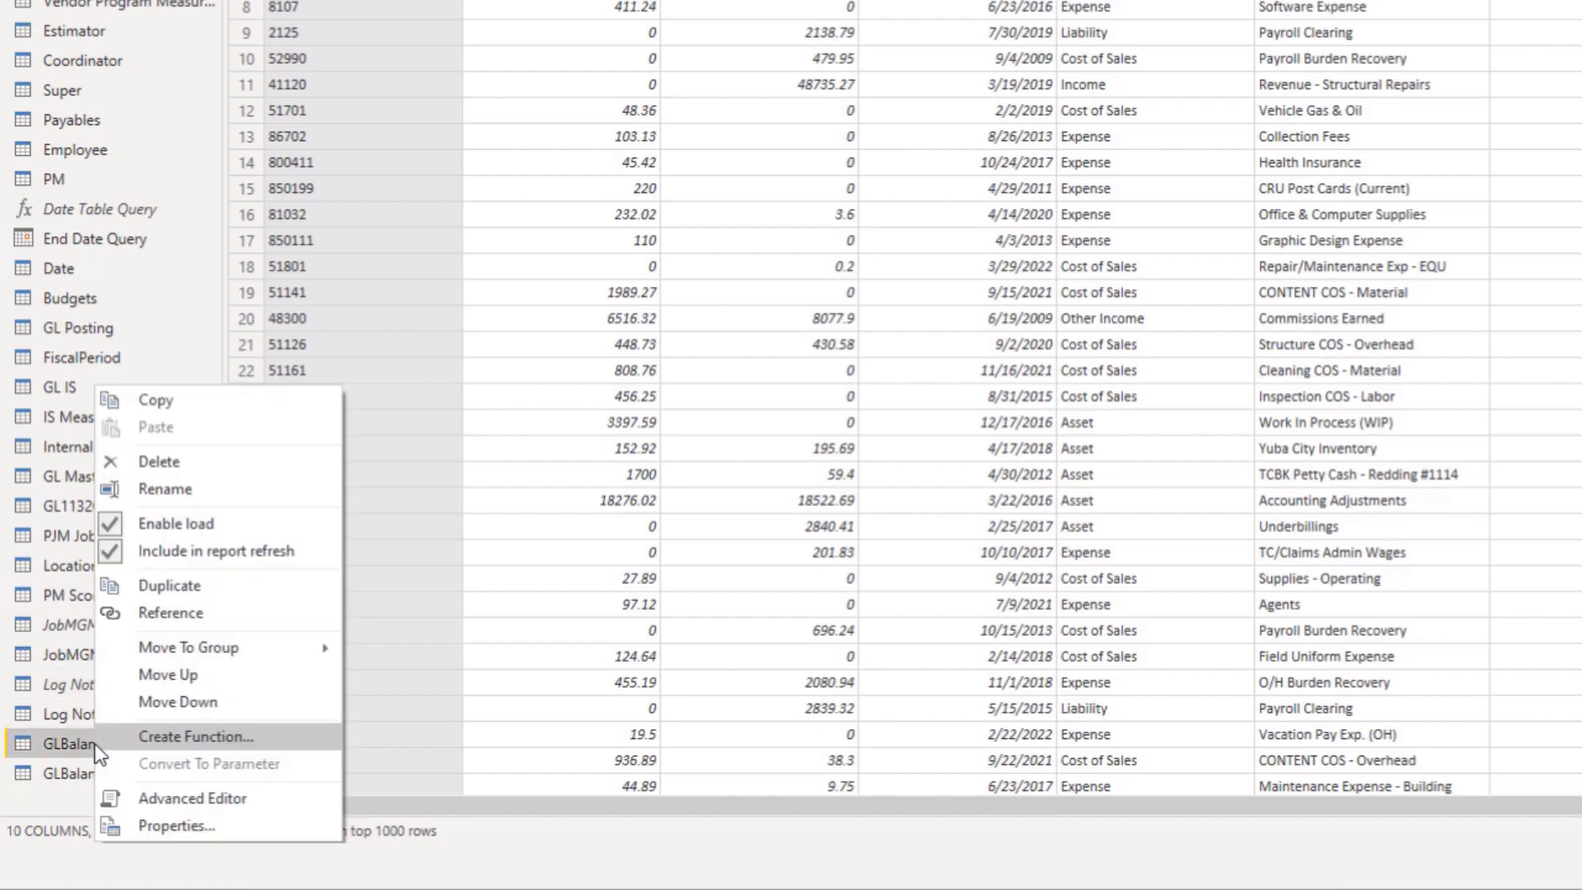
click(112, 521)
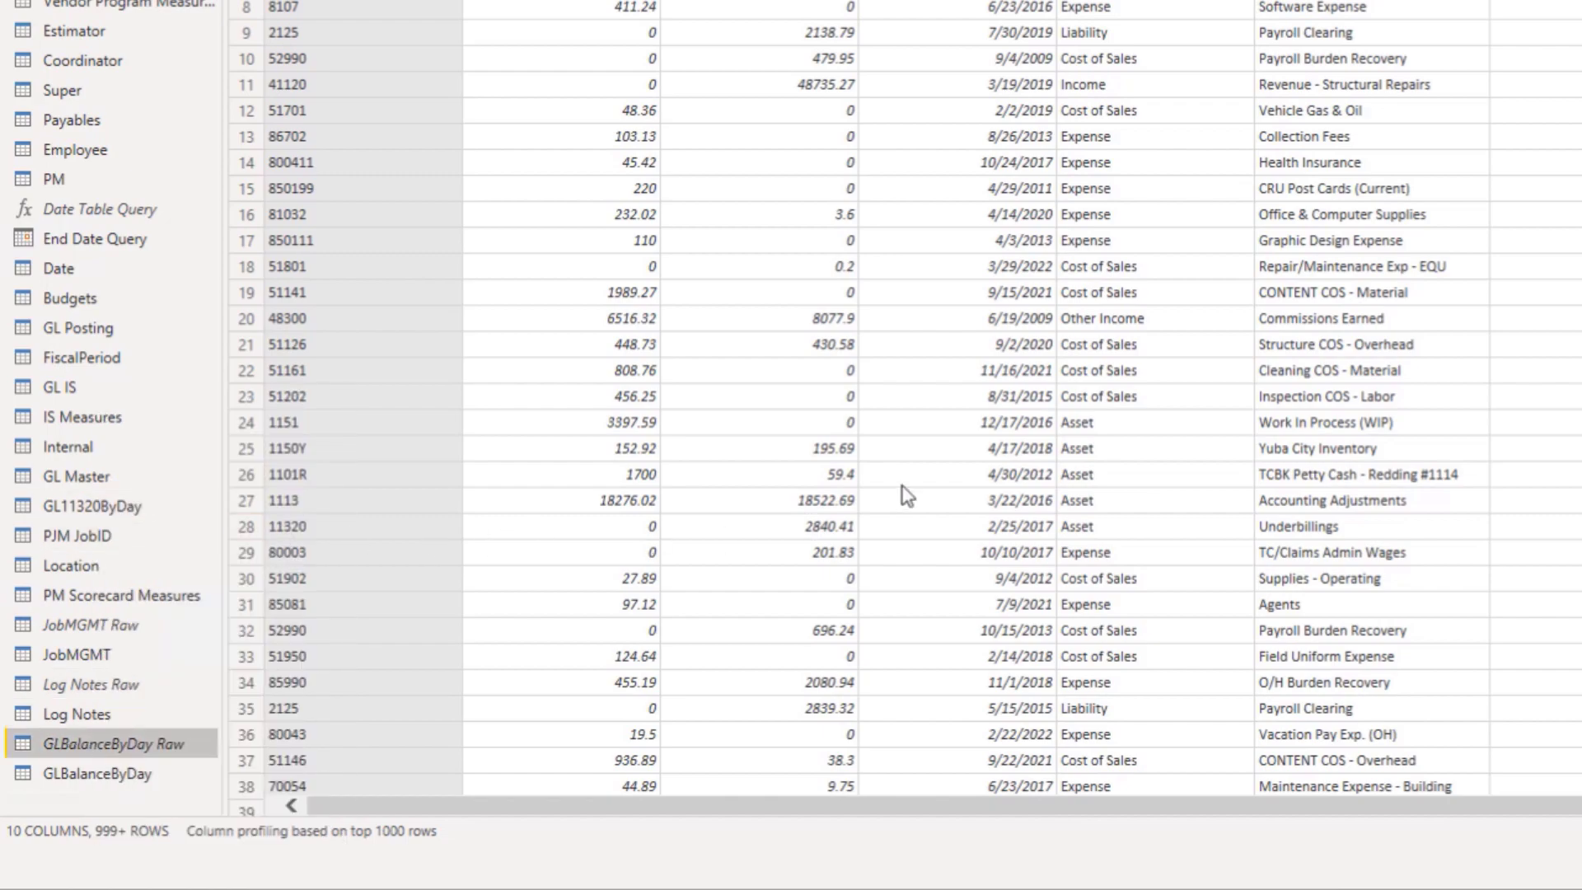